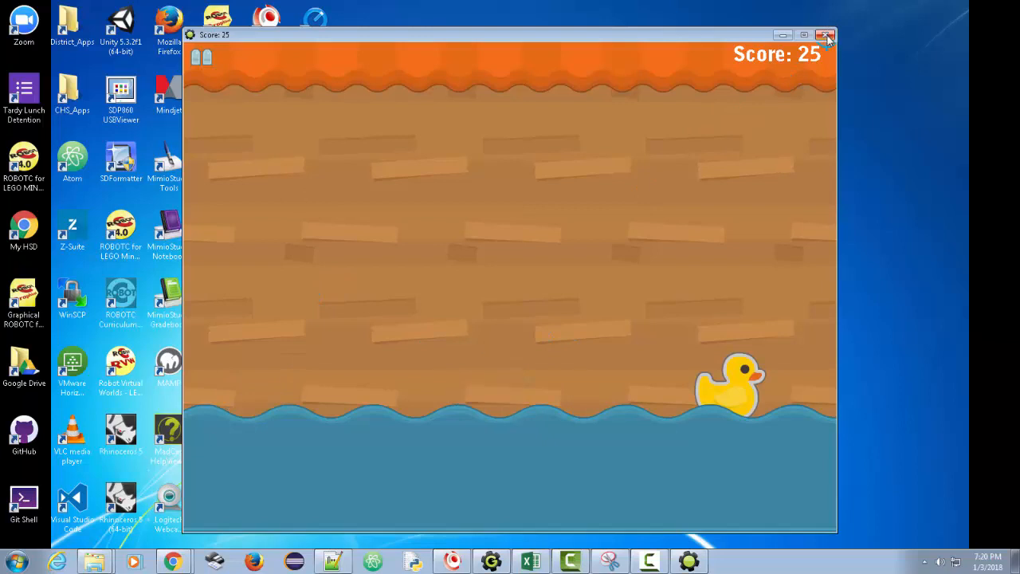
# Close the running game and add a 400-millisecond Sleep action to object_crosshair's global left button event.
pyautogui.click(826, 35)
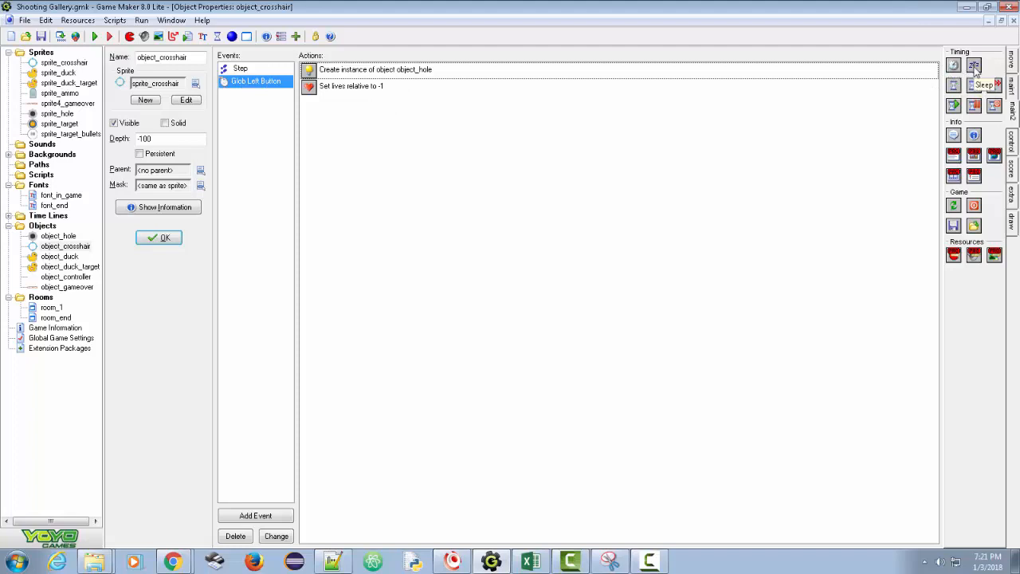
pyautogui.moveTo(976, 70); pyautogui.dragTo(700, 216)
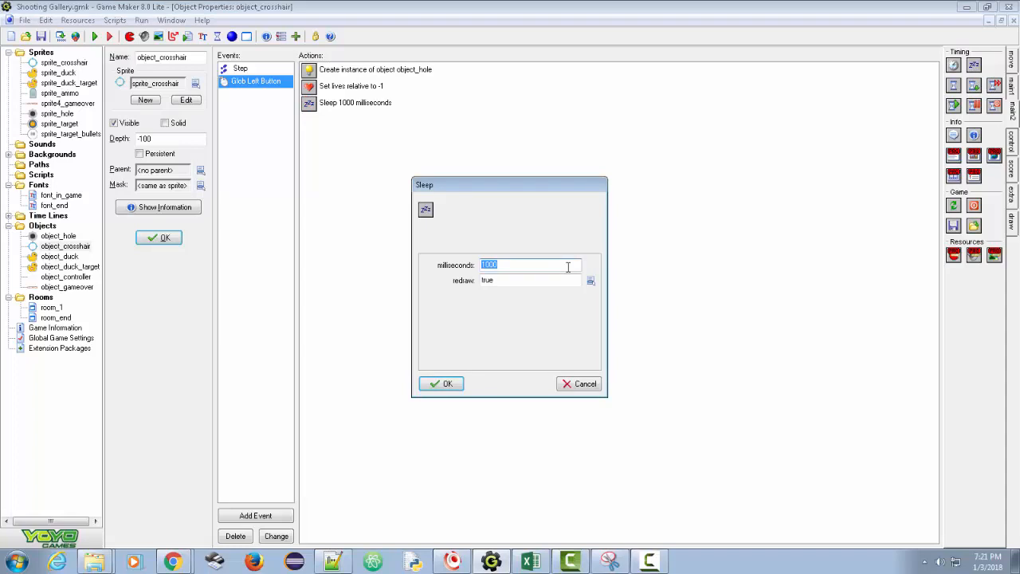
pyautogui.write('40')
pyautogui.click(442, 384)
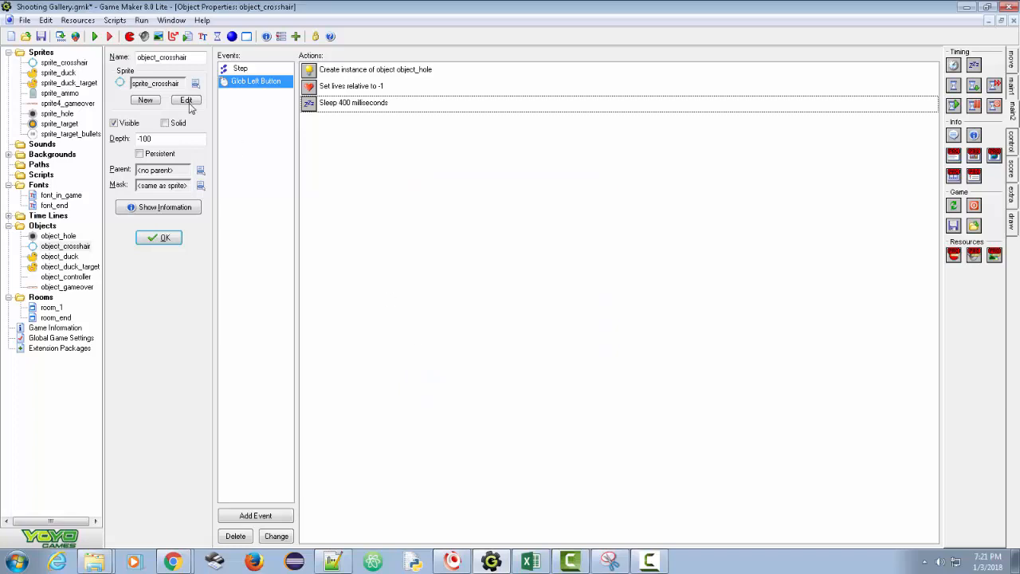
# Run the game and shoot ducks until the ammo is used up to test the firing delay, then close it.
pyautogui.click(94, 37)
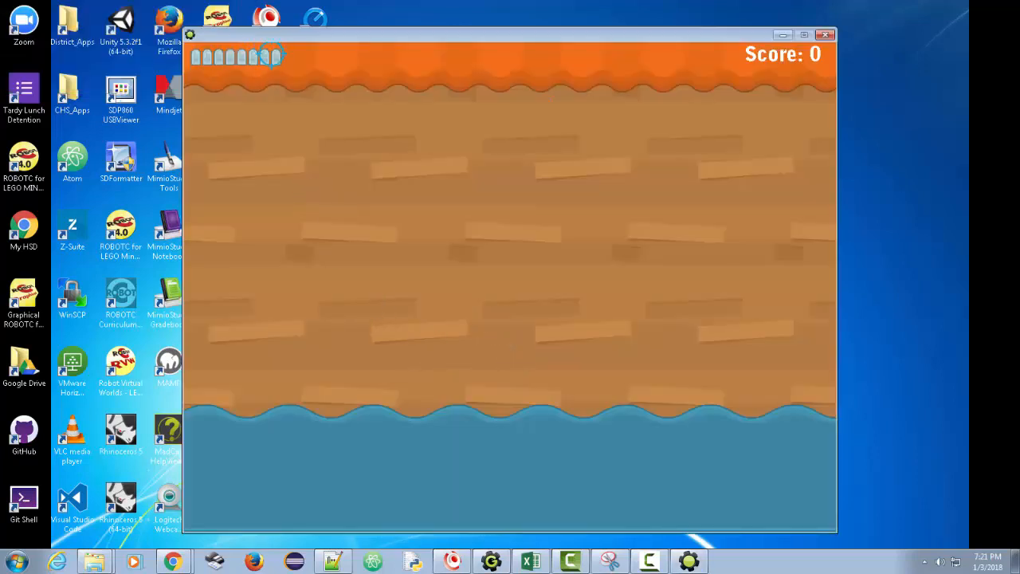
pyautogui.click(287, 377)
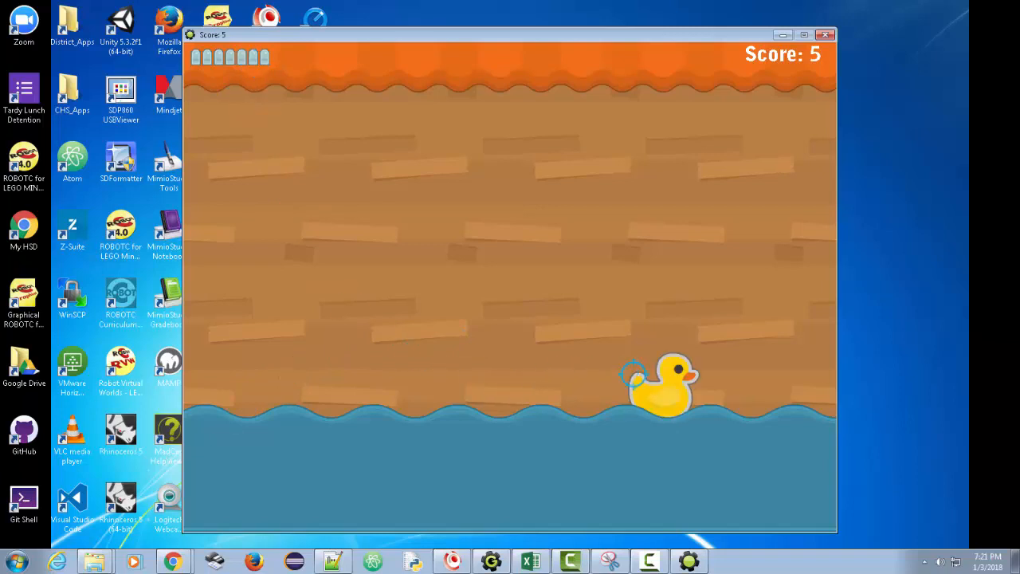
pyautogui.click(644, 380)
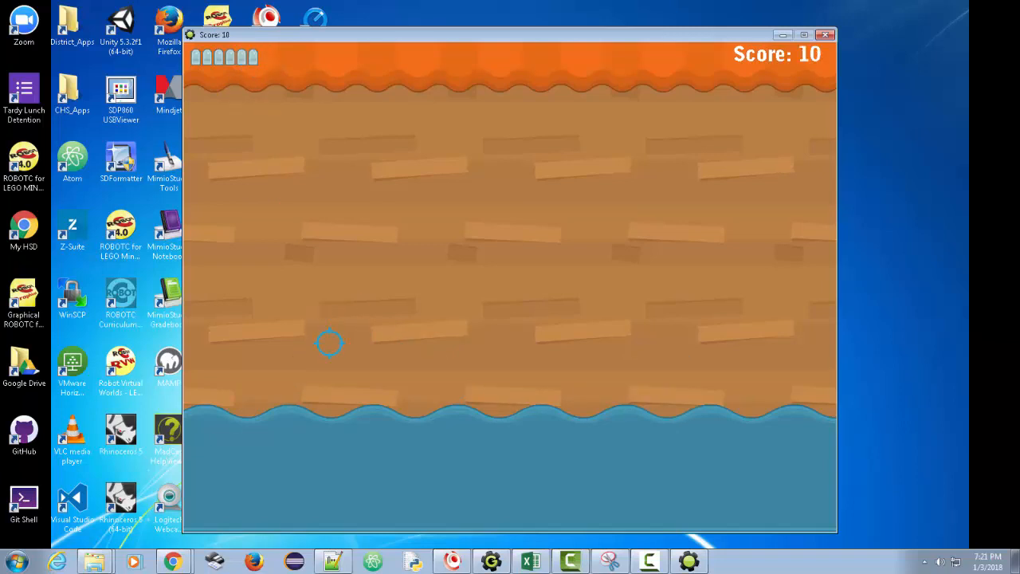
pyautogui.click(300, 396)
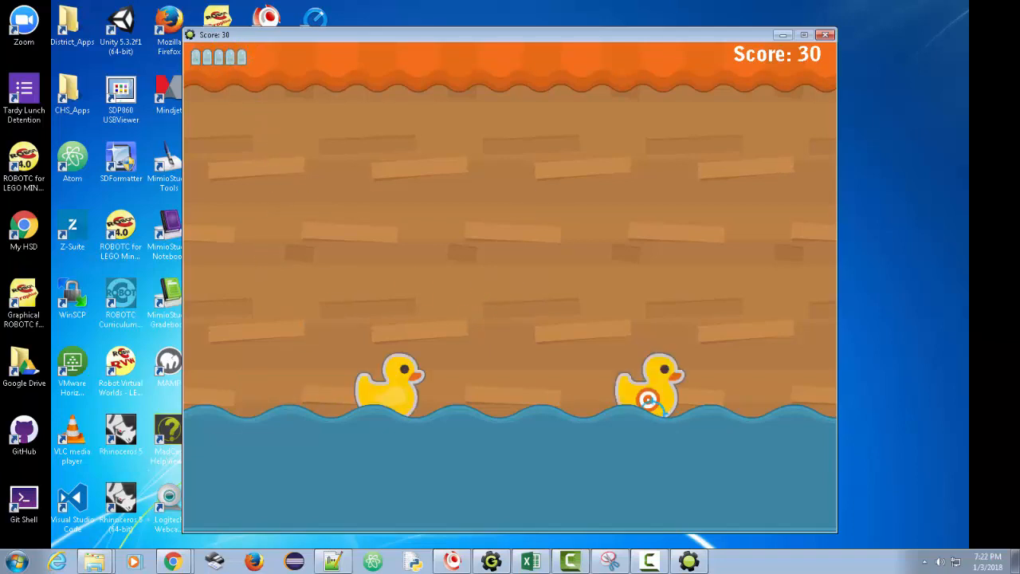
pyautogui.click(646, 400)
pyautogui.click(379, 388)
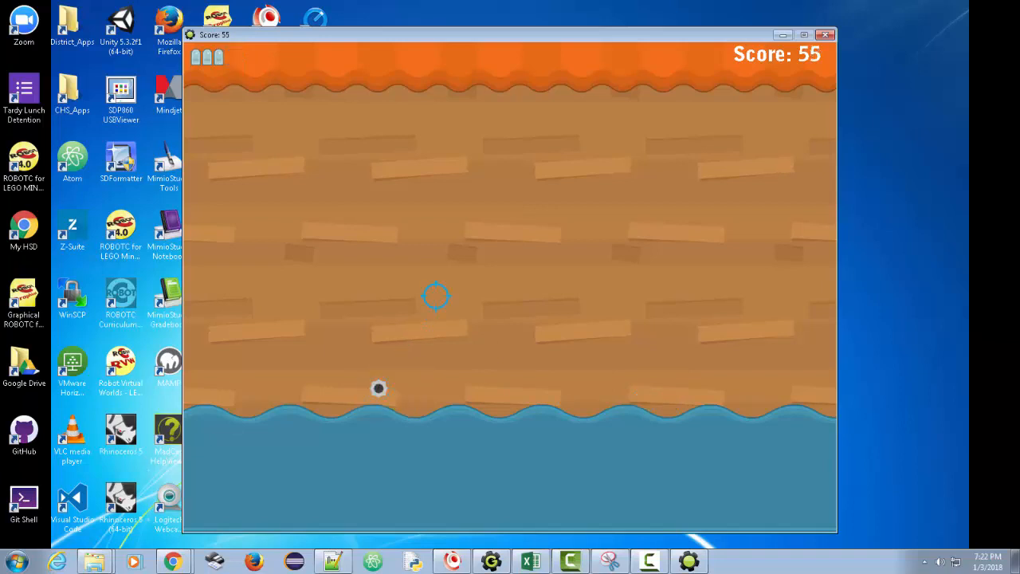
pyautogui.click(565, 378)
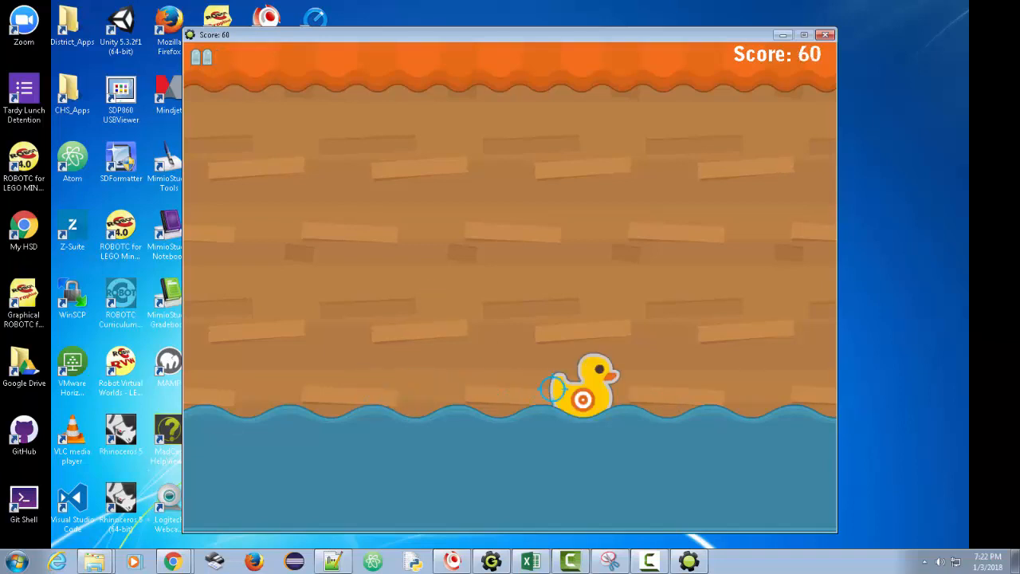
pyautogui.click(592, 395)
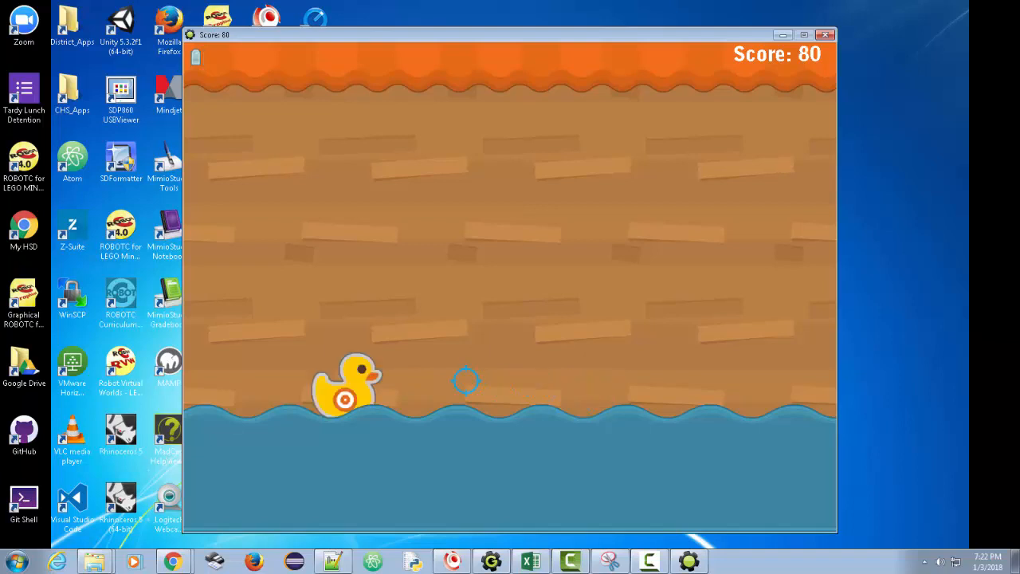
pyautogui.click(343, 393)
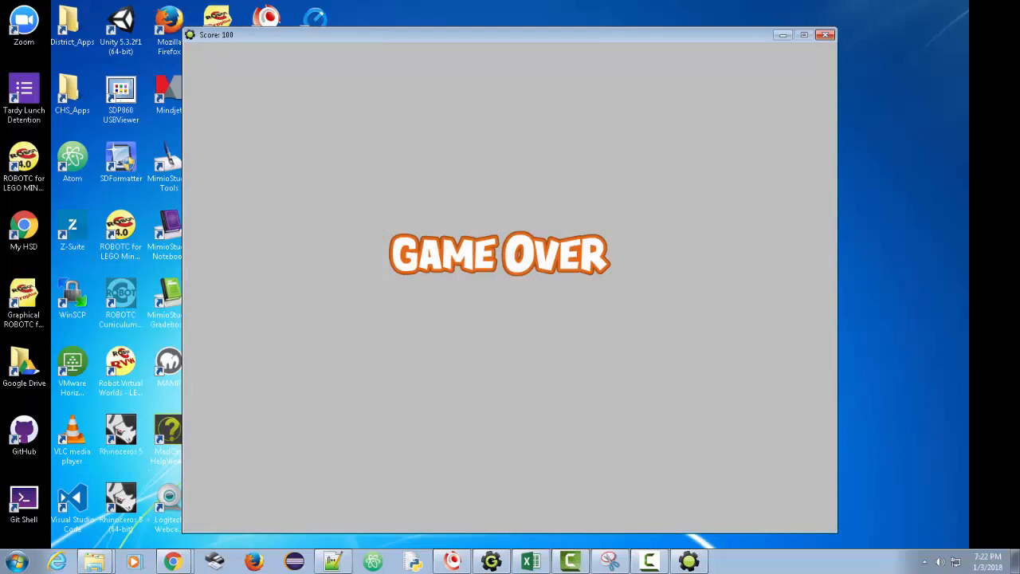
pyautogui.click(825, 35)
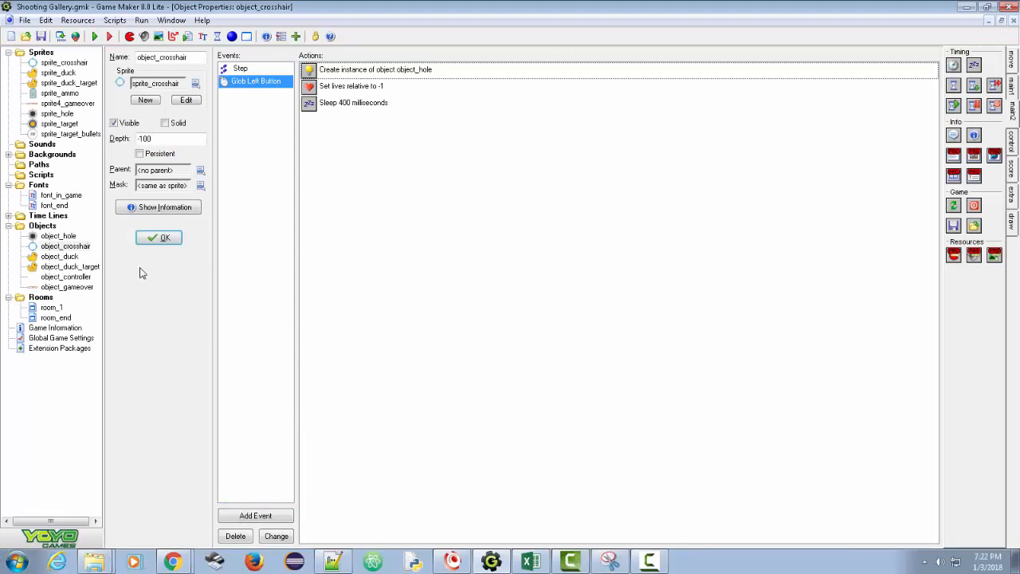
# Open room_1 for viewing and permanently delete room_end from the project.
pyautogui.click(45, 310)
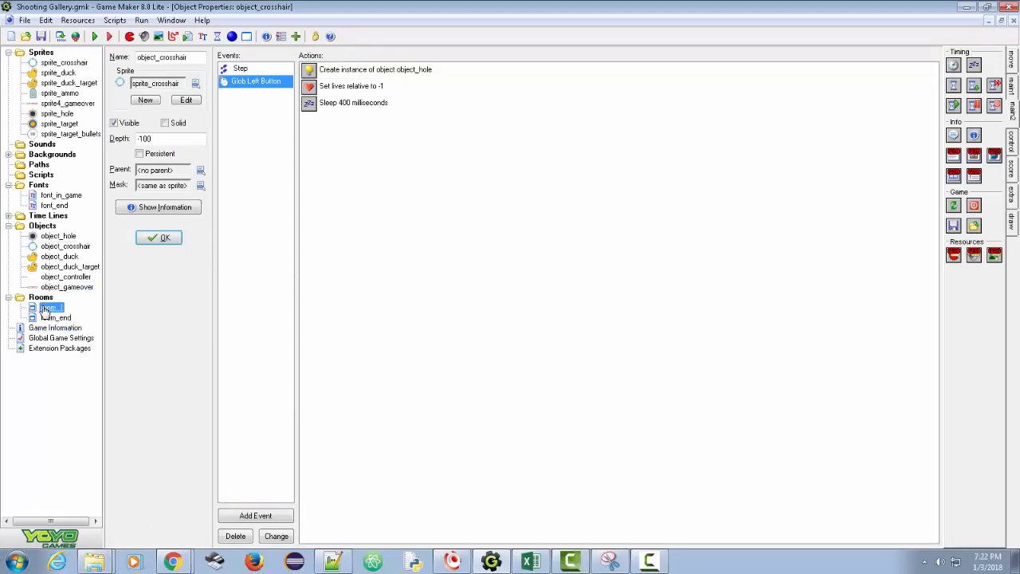
pyautogui.doubleClick(46, 310)
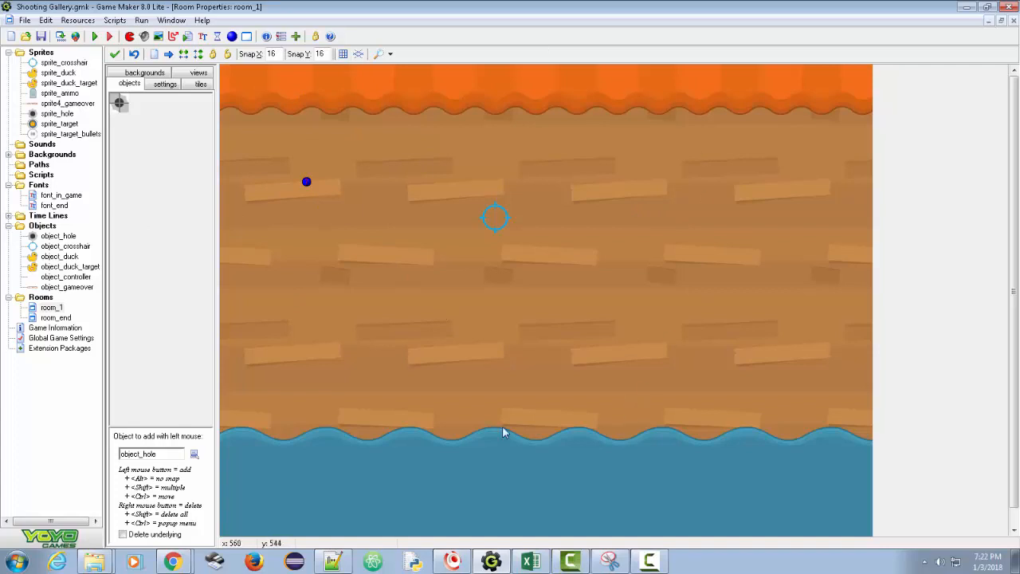
pyautogui.rightClick(53, 319)
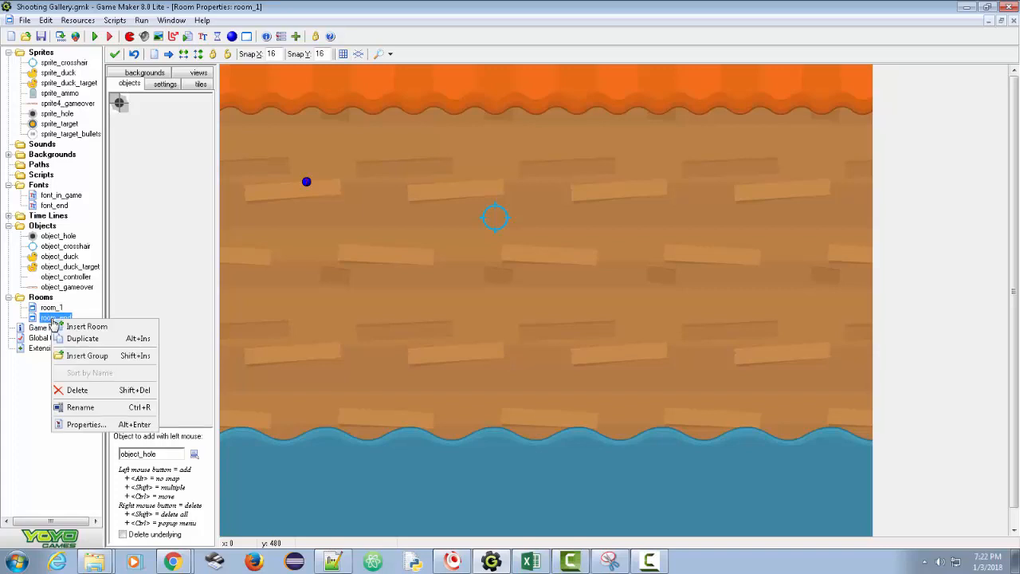
pyautogui.click(72, 390)
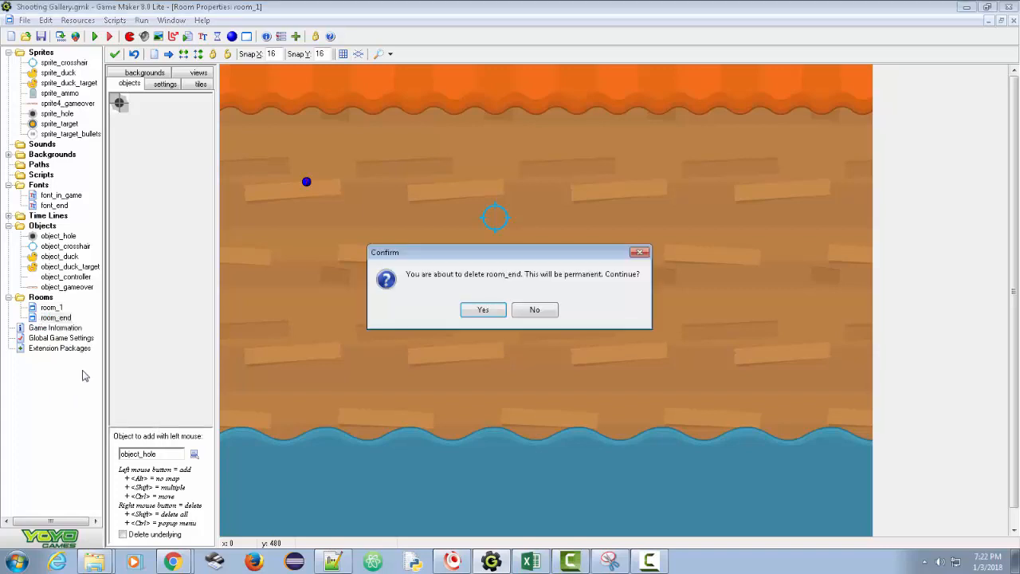
pyautogui.click(483, 311)
# Duplicate room_1 and remove the controller and crosshair instances from the copy.
pyautogui.rightClick(53, 309)
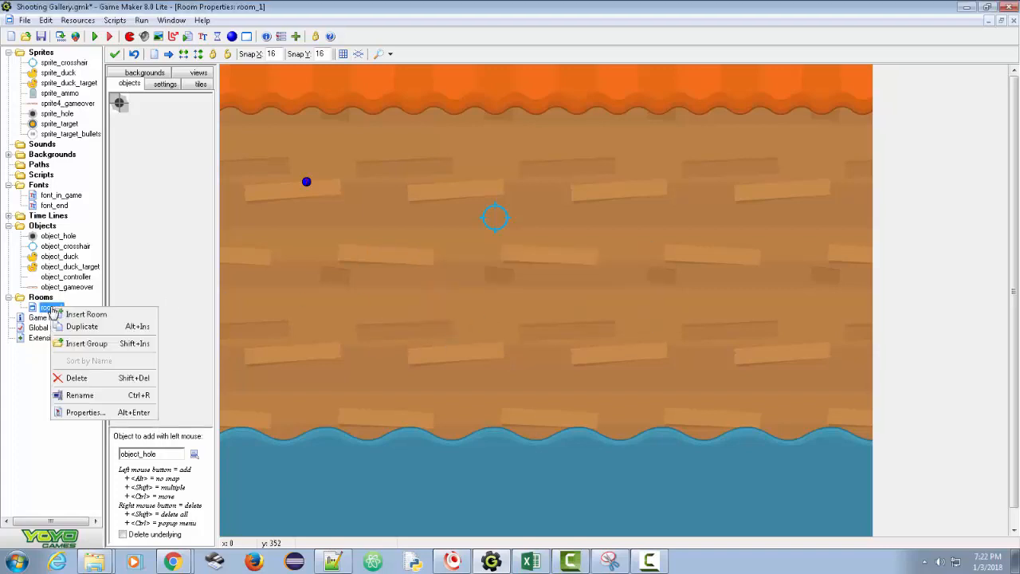
pyautogui.click(88, 327)
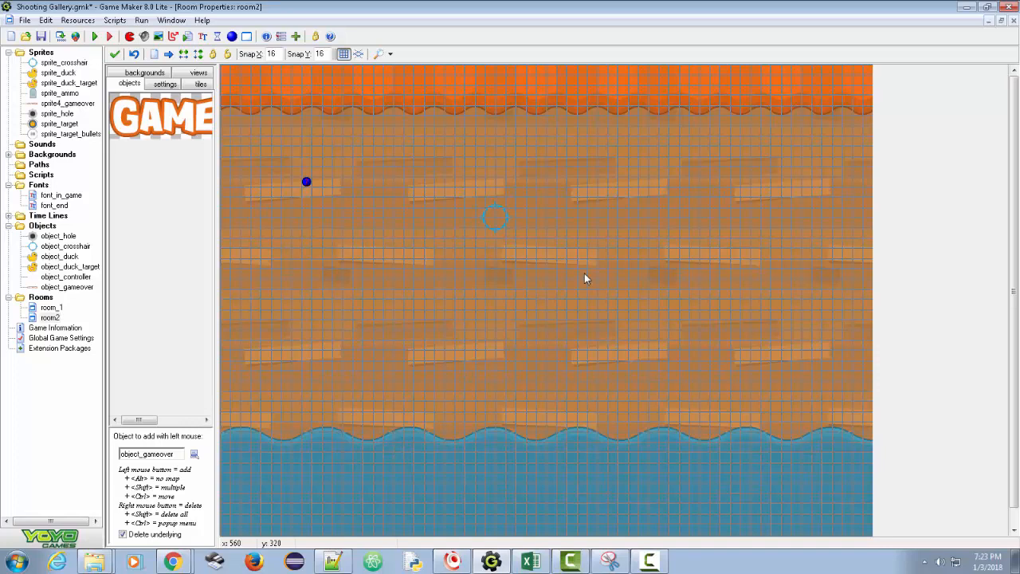
pyautogui.rightClick(307, 183)
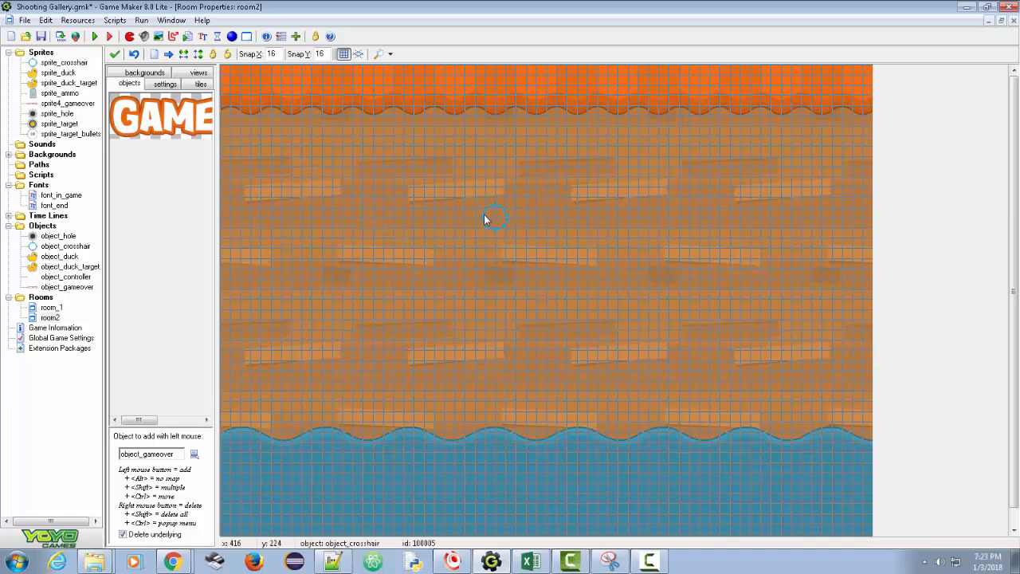
pyautogui.rightClick(484, 214)
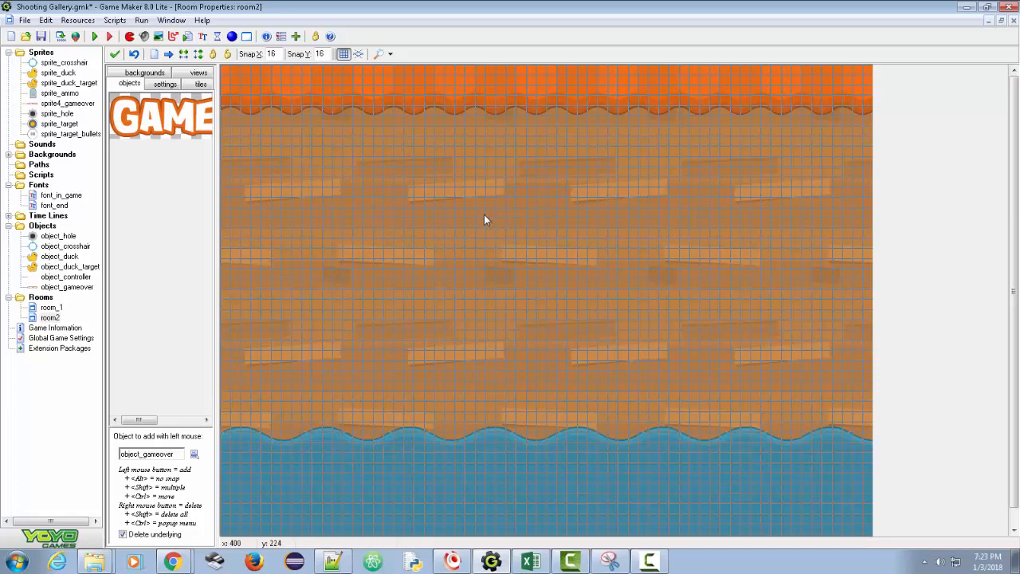
# Place one object_gameover instance near the centre of the upper part of room2.
pyautogui.click(194, 455)
pyautogui.click(146, 459)
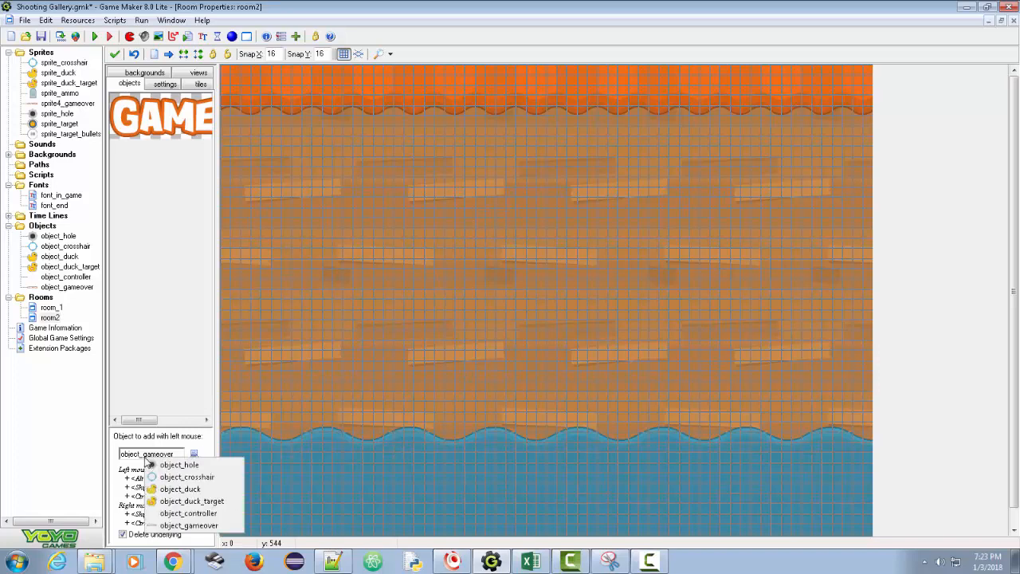
pyautogui.moveTo(510, 266); pyautogui.dragTo(556, 285)
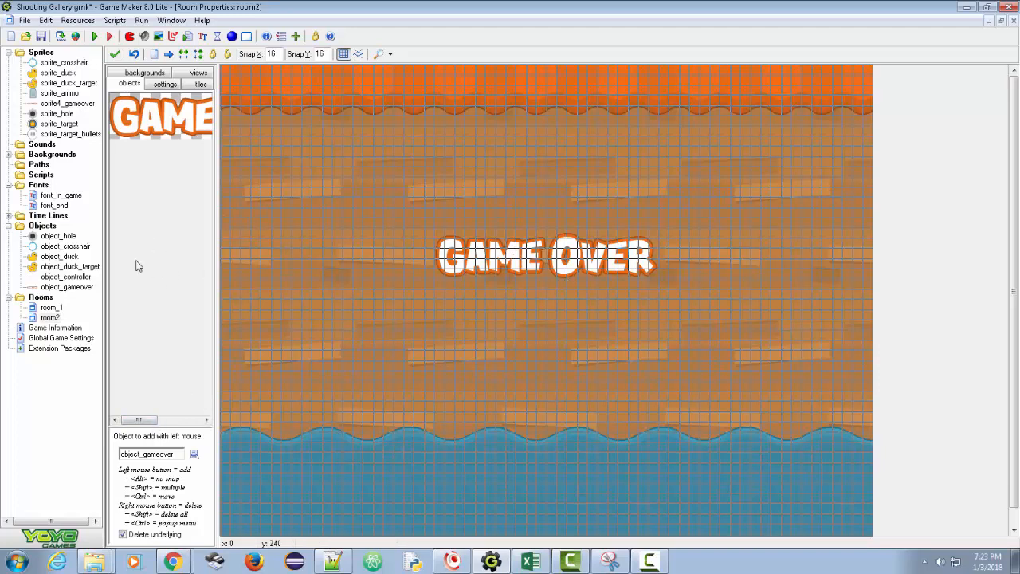
# Open the properties of object_gameover and add a Draw event to it.
pyautogui.doubleClick(80, 287)
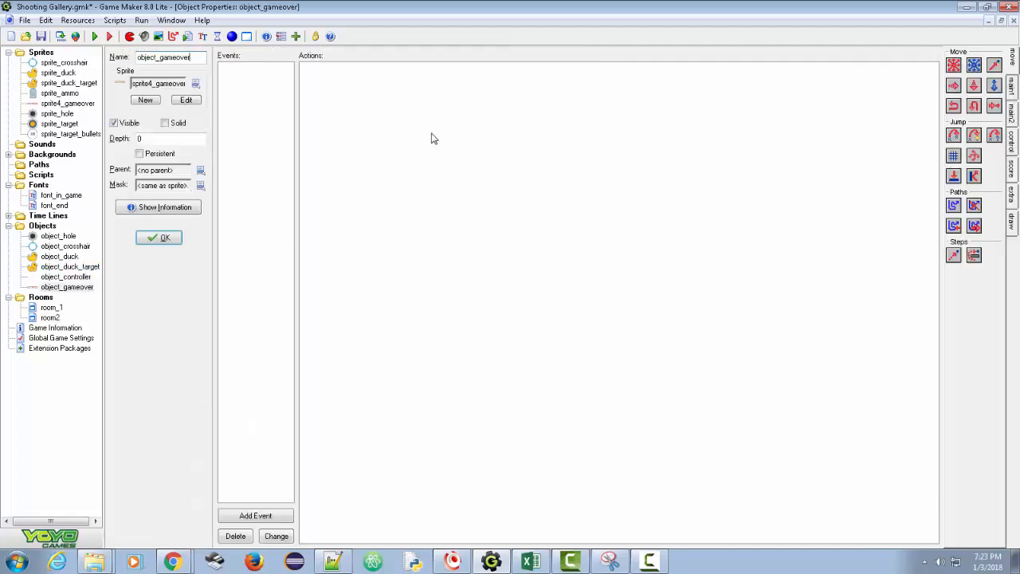
pyautogui.click(264, 516)
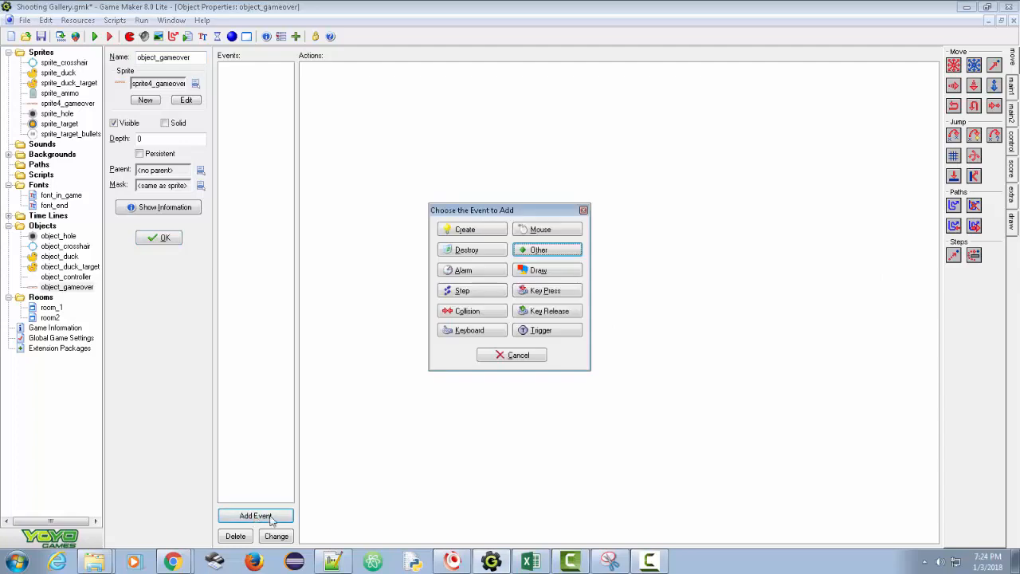
pyautogui.click(547, 272)
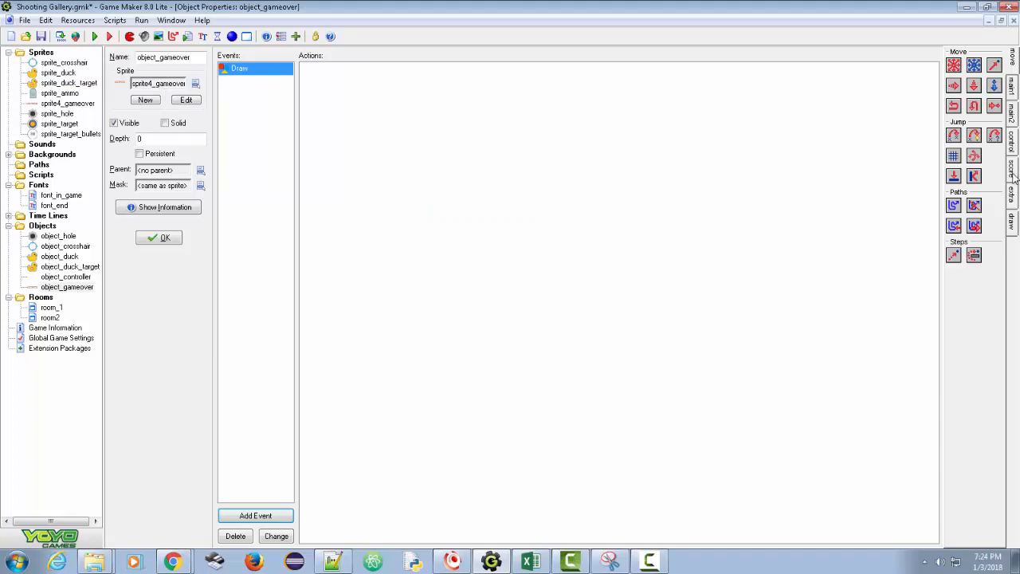
# Add a Draw Sprite action to the Draw event using sprite4_gameover at x 0, y 0 with Relative enabled.
pyautogui.click(1012, 223)
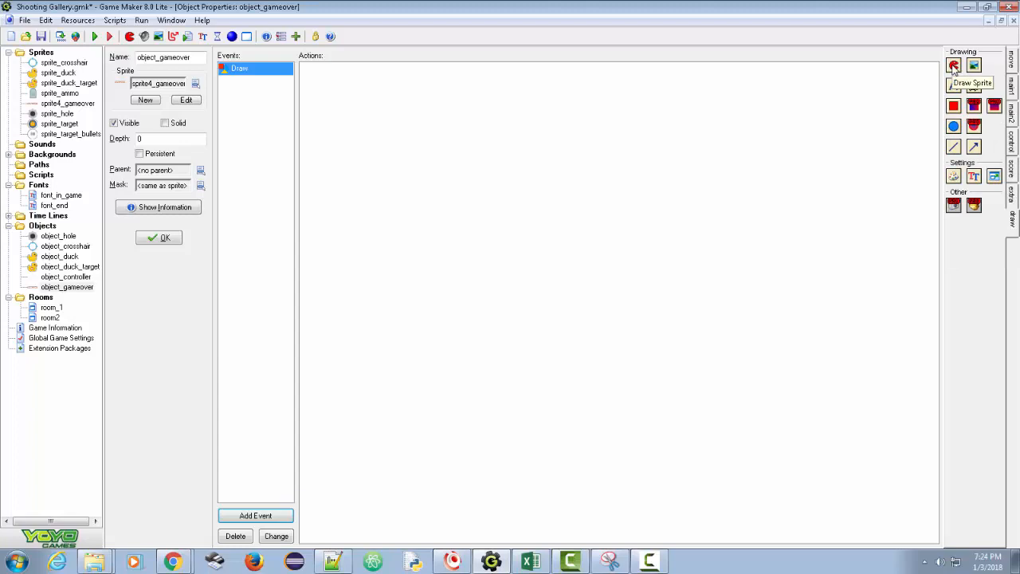
pyautogui.moveTo(955, 70)
pyautogui.mouseDown()
pyautogui.moveTo(774, 164)
pyautogui.moveTo(678, 179)
pyautogui.mouseUp()
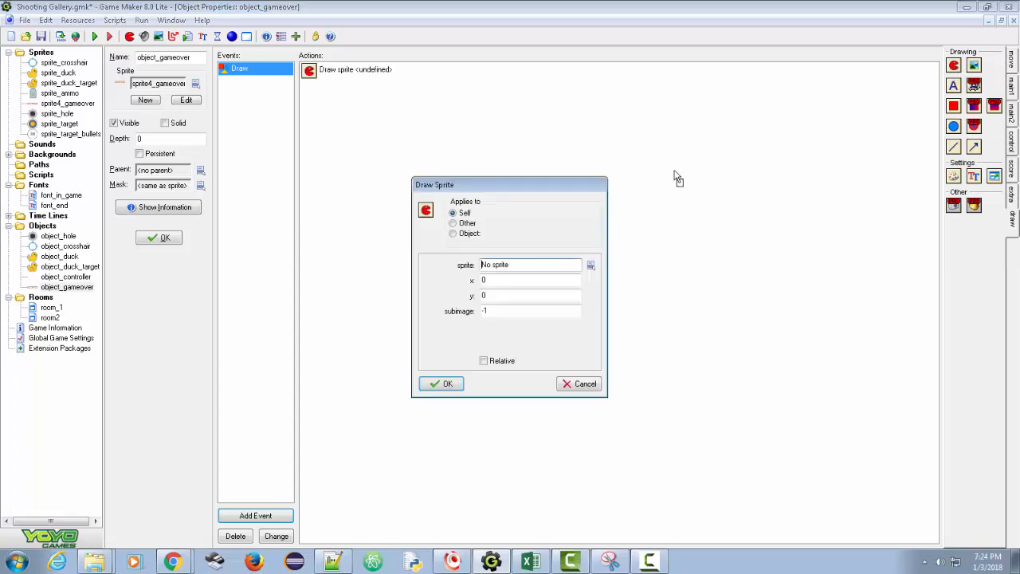
pyautogui.click(591, 265)
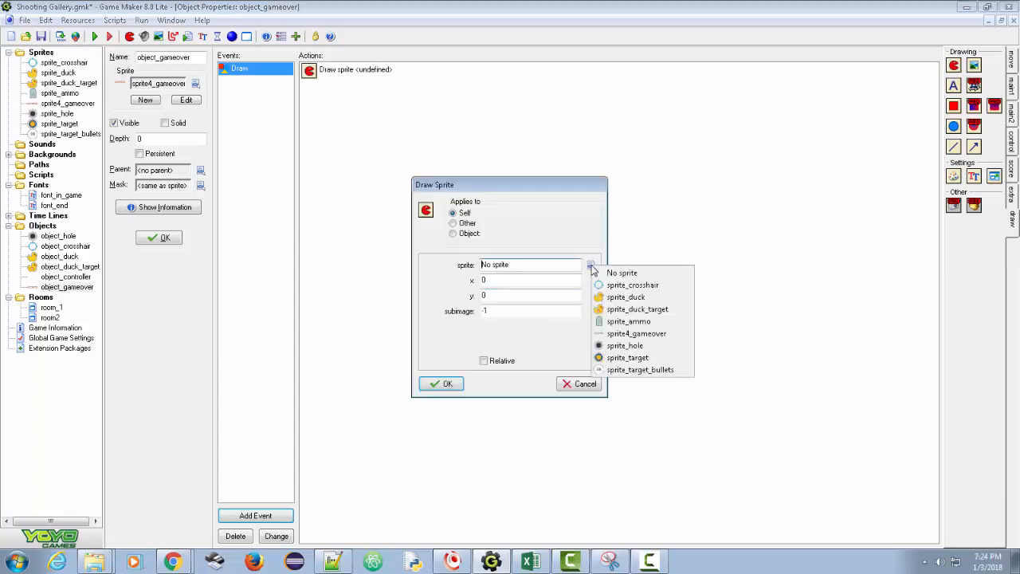
pyautogui.click(649, 338)
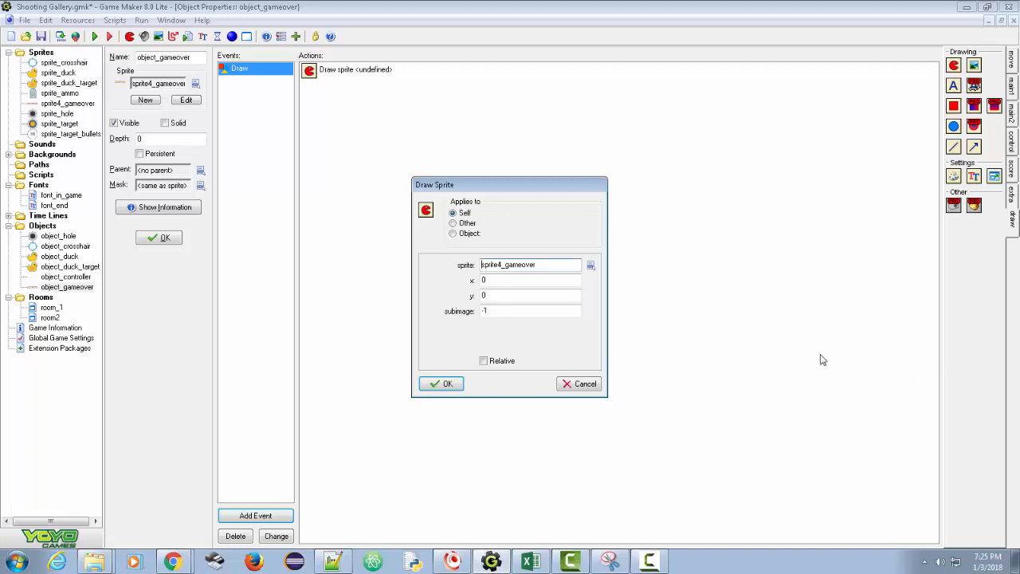
pyautogui.click(484, 362)
pyautogui.click(440, 385)
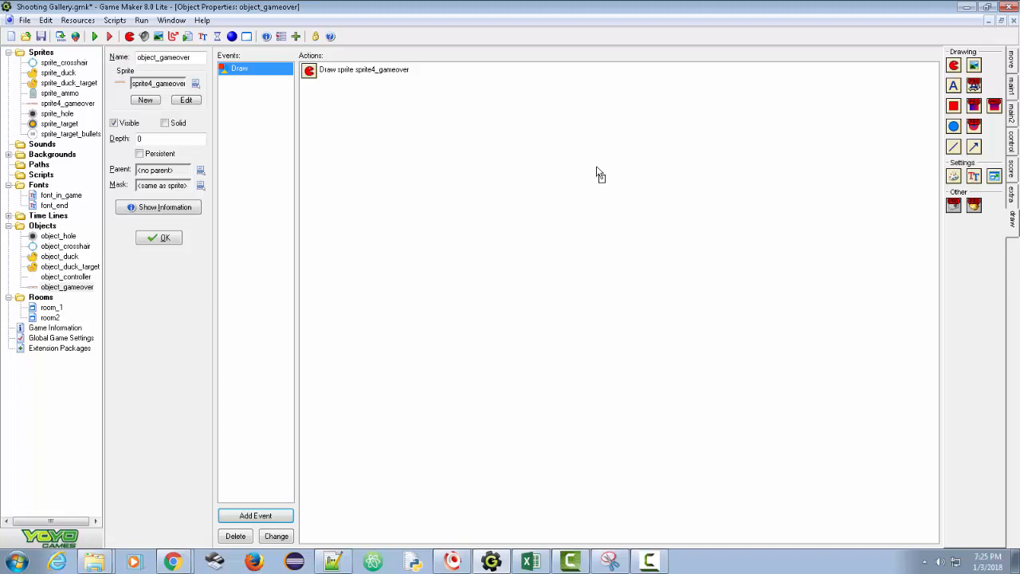
# Add a Set Font action to the Draw event with font_end and center alignment.
pyautogui.moveTo(600, 175); pyautogui.dragTo(599, 174)
pyautogui.click(591, 266)
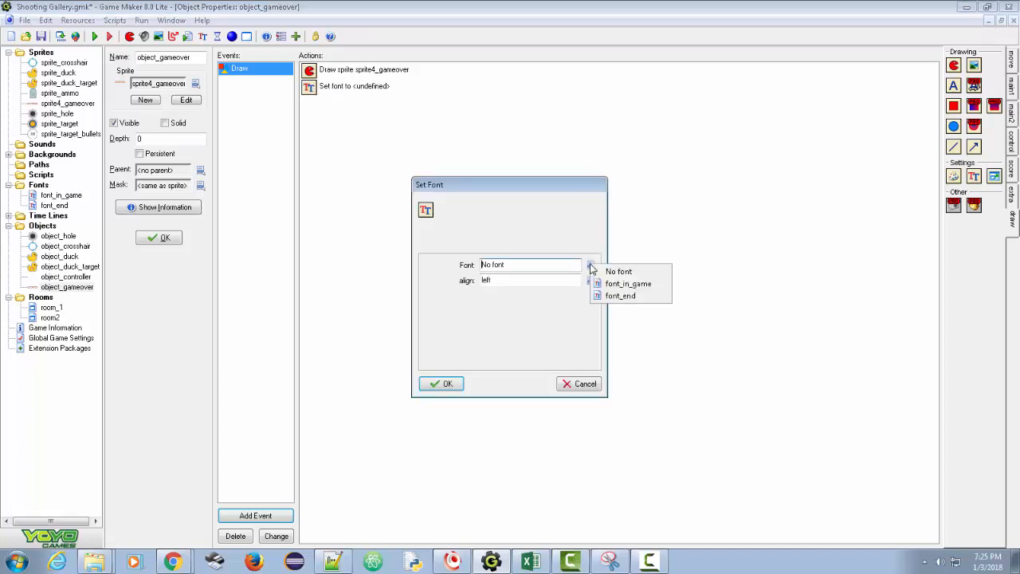
pyautogui.click(609, 296)
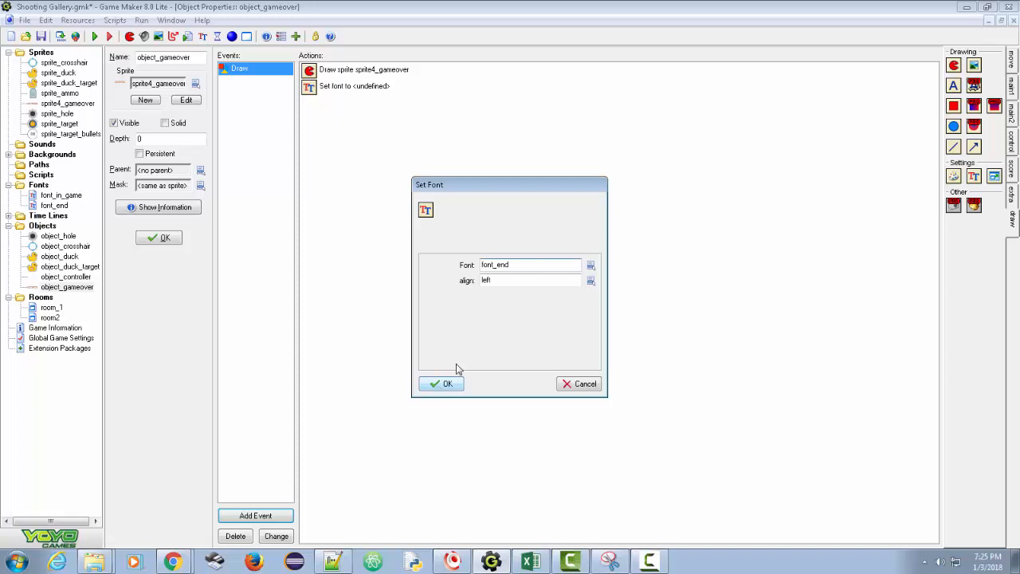
pyautogui.click(591, 282)
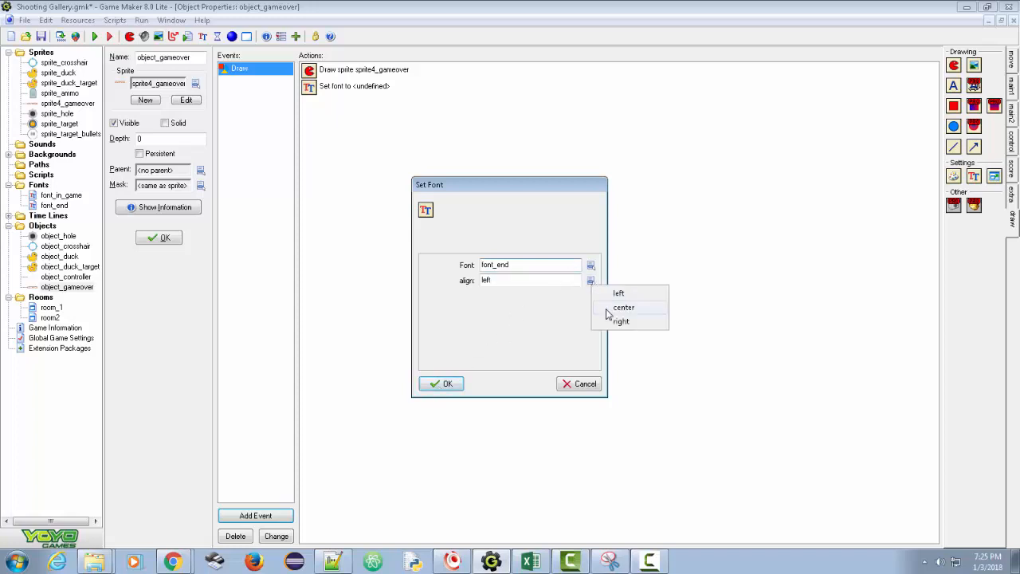
pyautogui.click(621, 307)
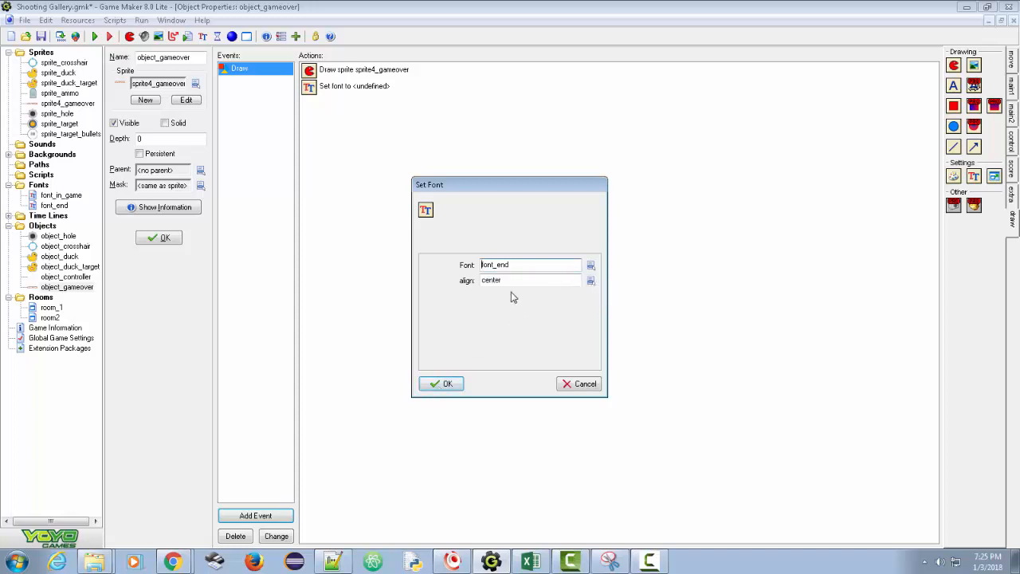
pyautogui.click(443, 384)
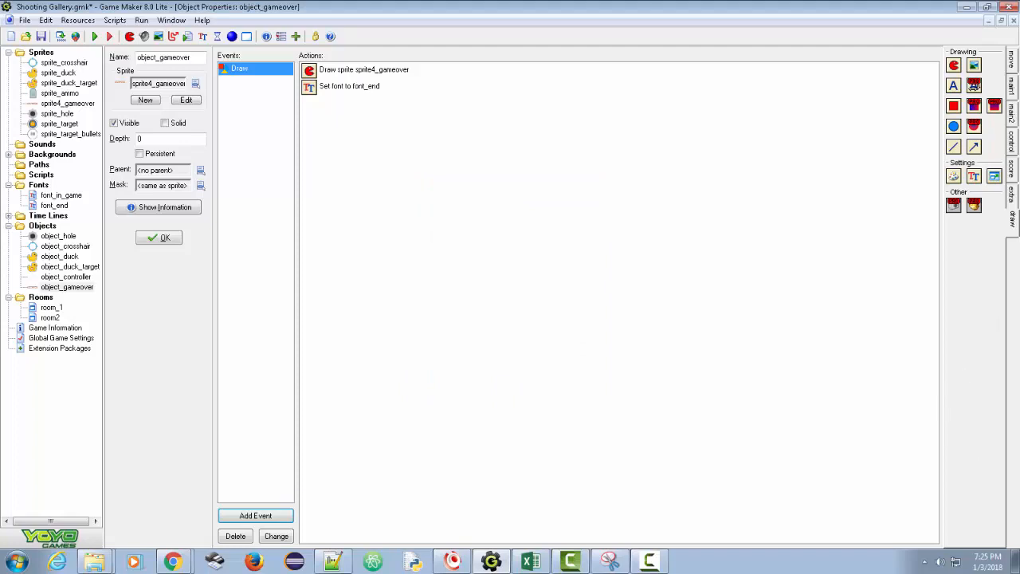
# Add a Draw Score action to the Draw event at x 0, y 50 with Relative enabled, keeping the caption "Score:".
pyautogui.click(1012, 168)
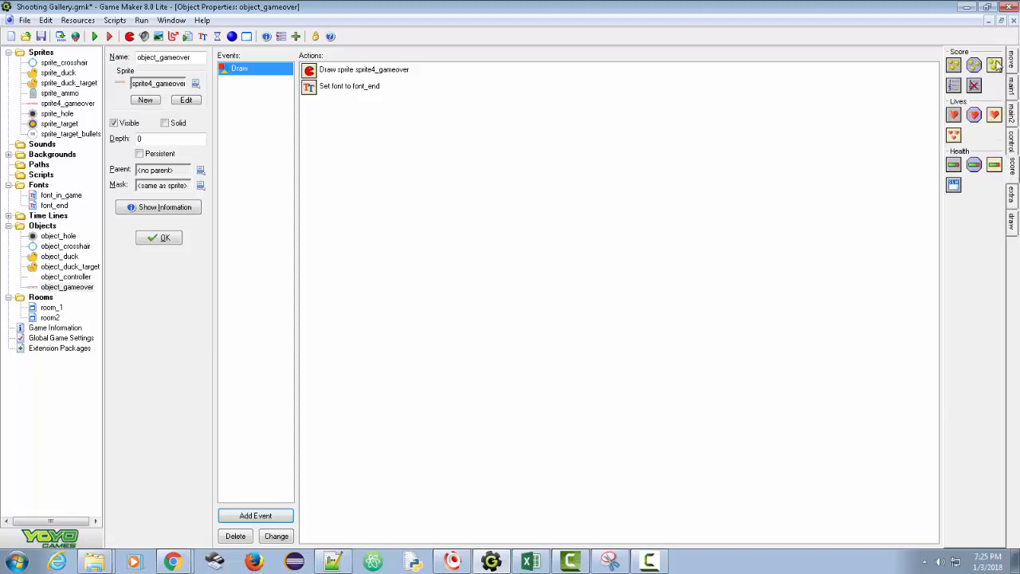
pyautogui.moveTo(997, 66); pyautogui.dragTo(696, 185)
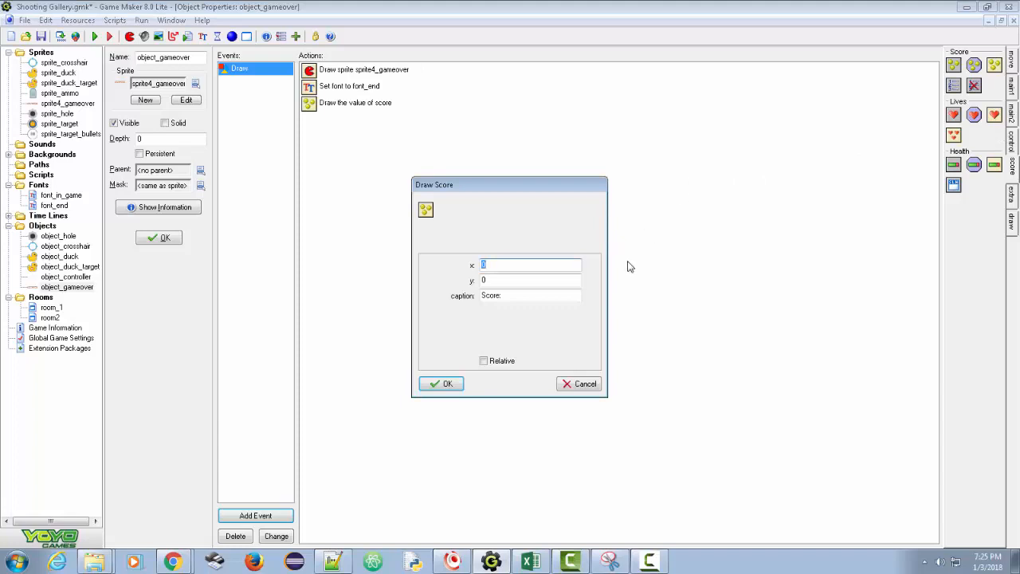
pyautogui.click(483, 361)
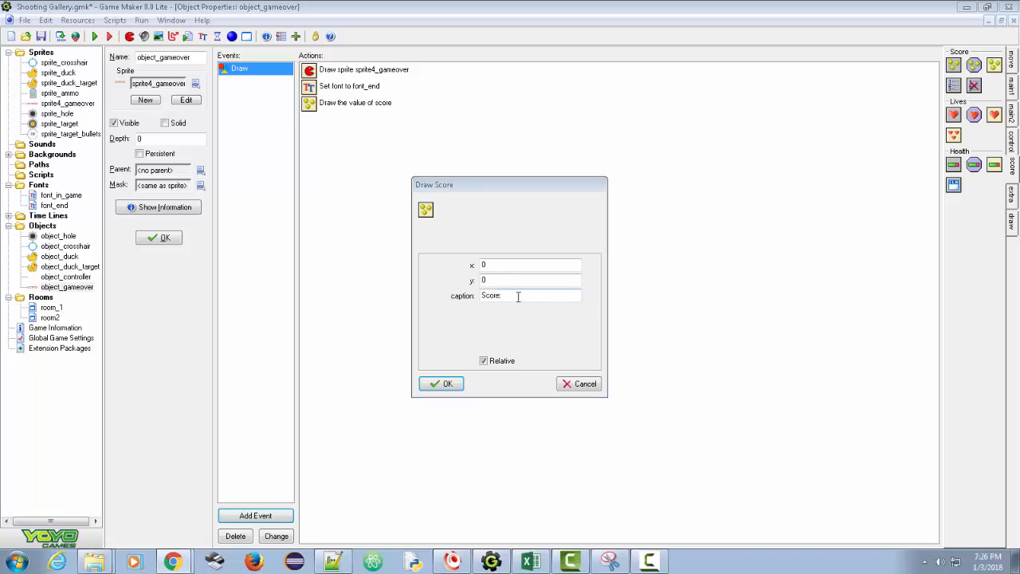
pyautogui.moveTo(495, 281); pyautogui.dragTo(460, 278)
pyautogui.write('5')
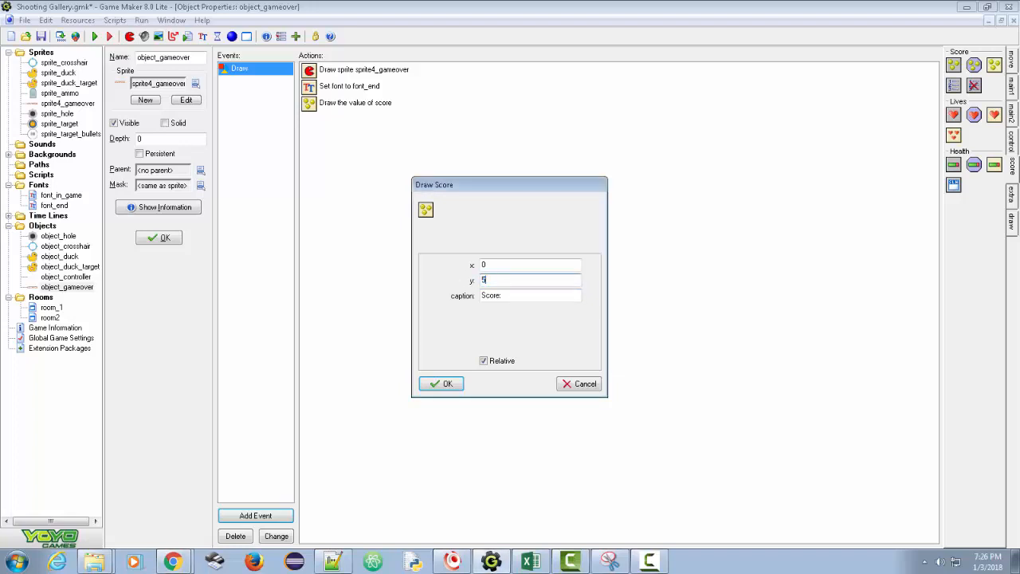
pyautogui.write('0')
pyautogui.click(447, 385)
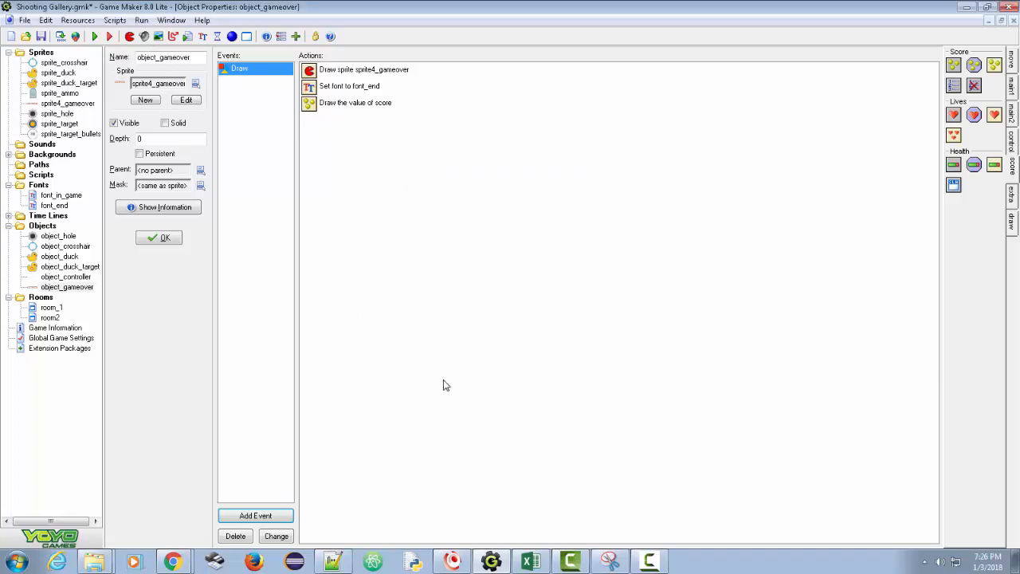
# Test-run the game, fire shots around the gallery until the ammo runs out, check the game-over room, and close the game window.
pyautogui.click(74, 36)
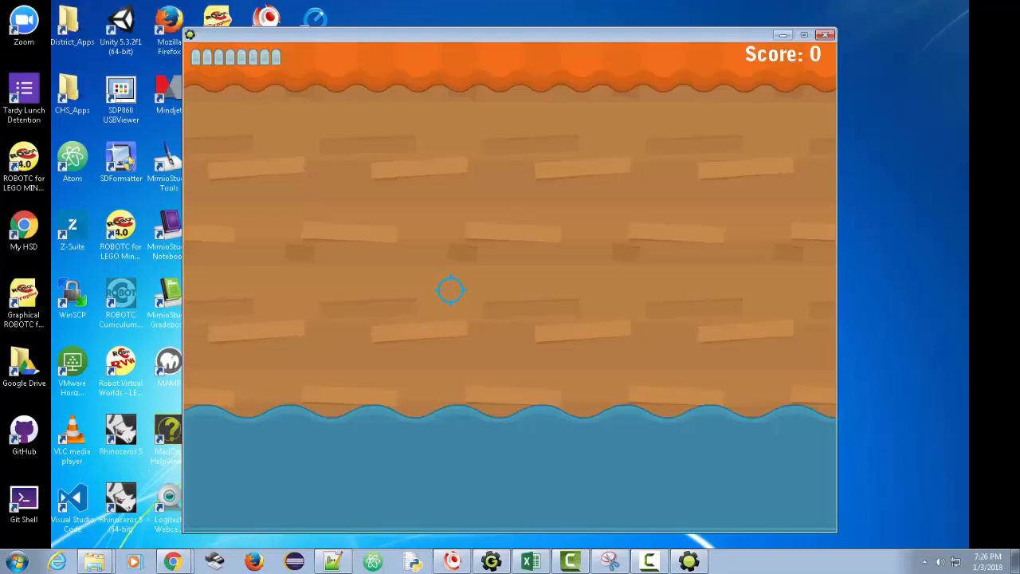
pyautogui.click(375, 277)
pyautogui.click(553, 298)
pyautogui.click(294, 270)
pyautogui.click(425, 245)
pyautogui.click(375, 277)
pyautogui.click(477, 350)
pyautogui.click(561, 252)
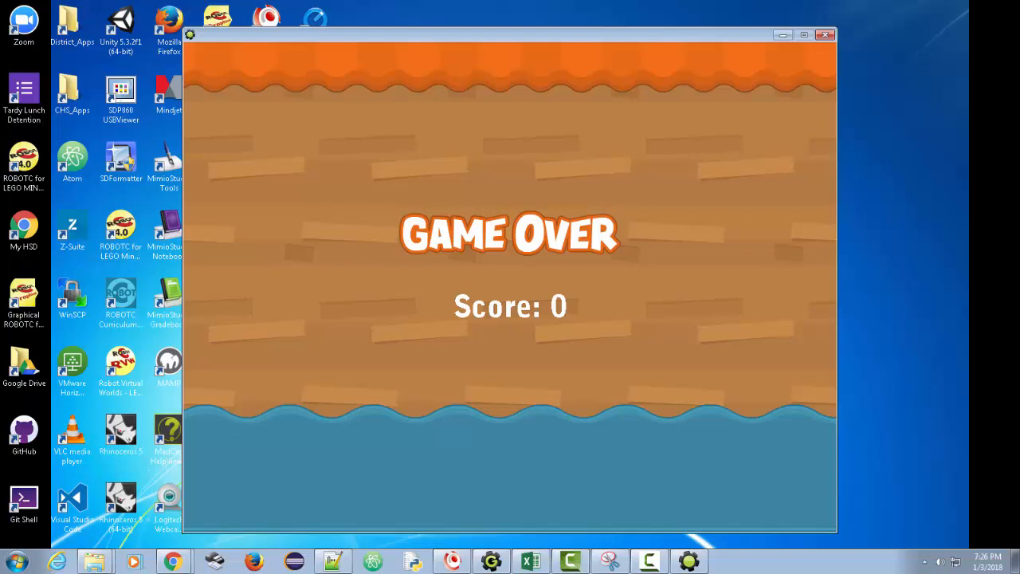
pyautogui.click(830, 36)
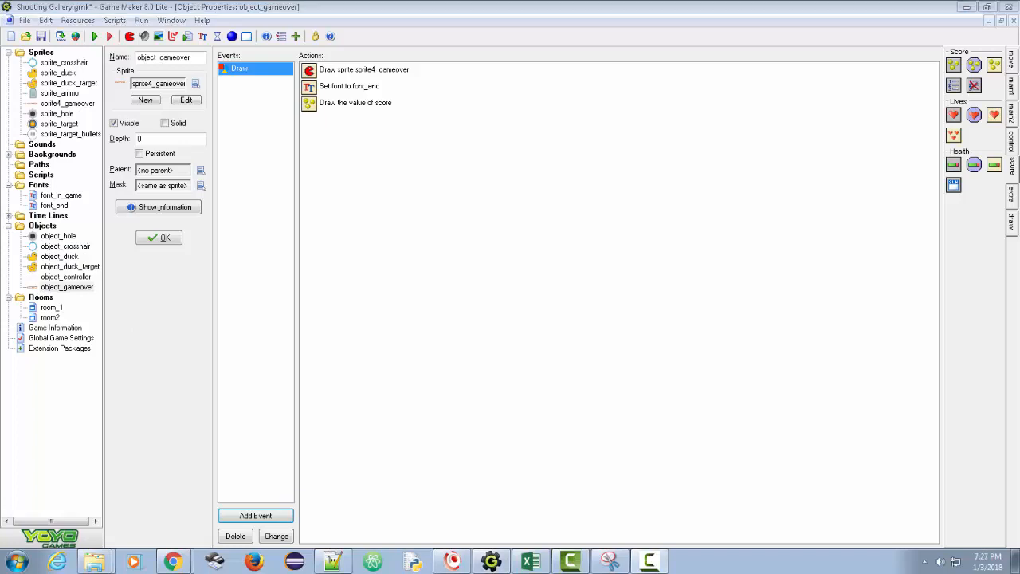
# Create a new object named object_target and assign sprite_target to it.
pyautogui.rightClick(46, 228)
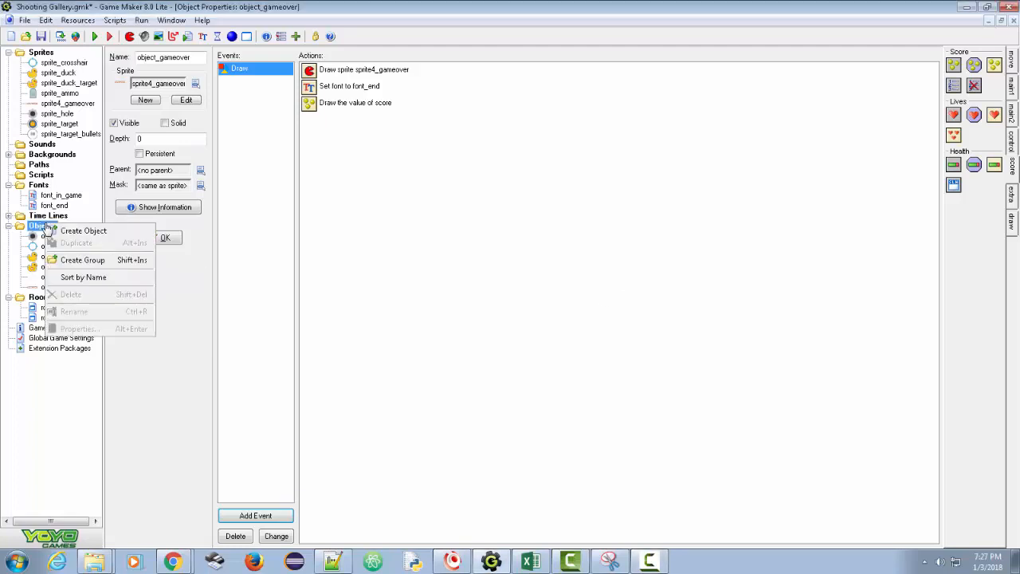
pyautogui.click(90, 232)
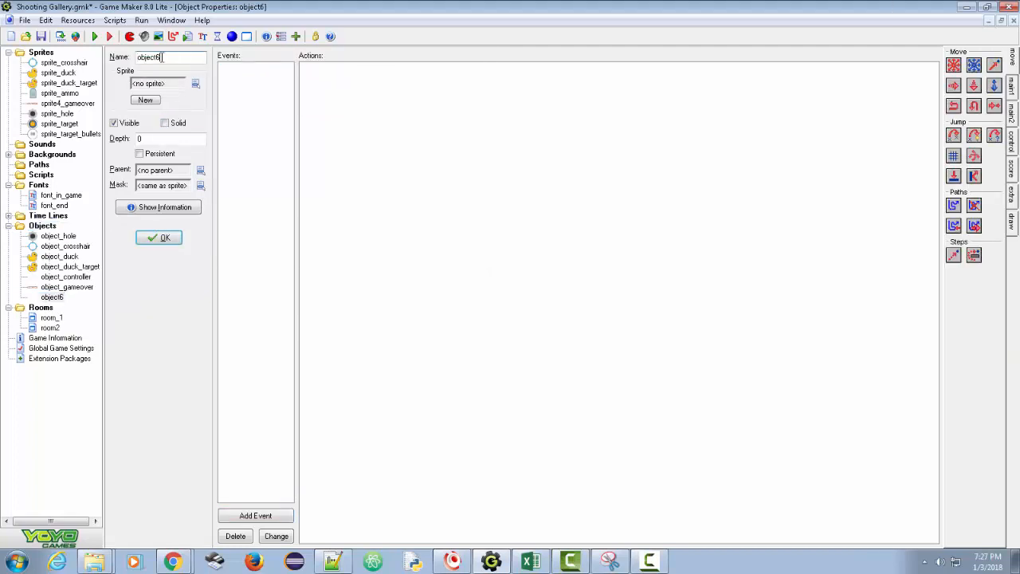
pyautogui.write('_target')
pyautogui.click(195, 84)
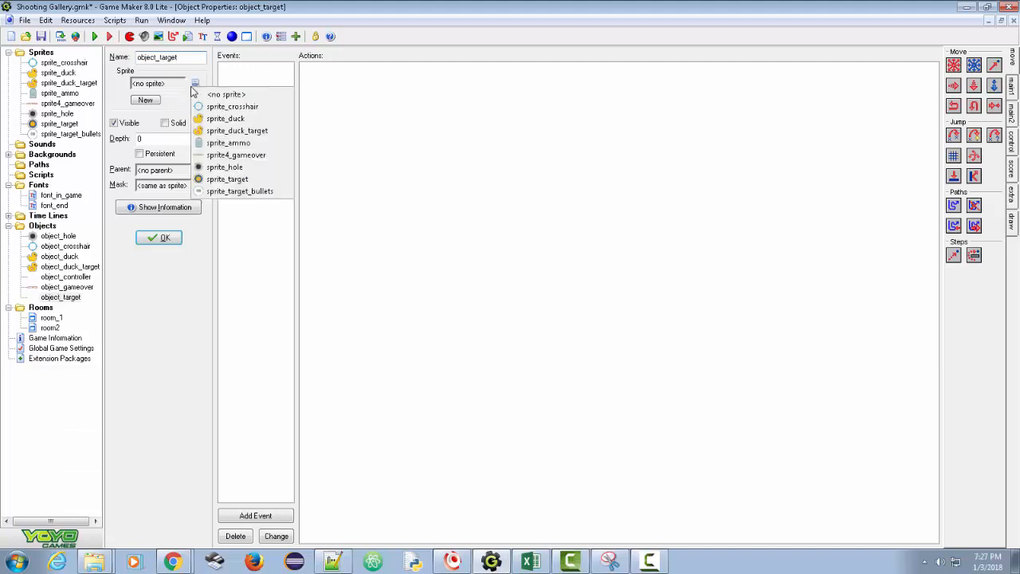
pyautogui.click(220, 182)
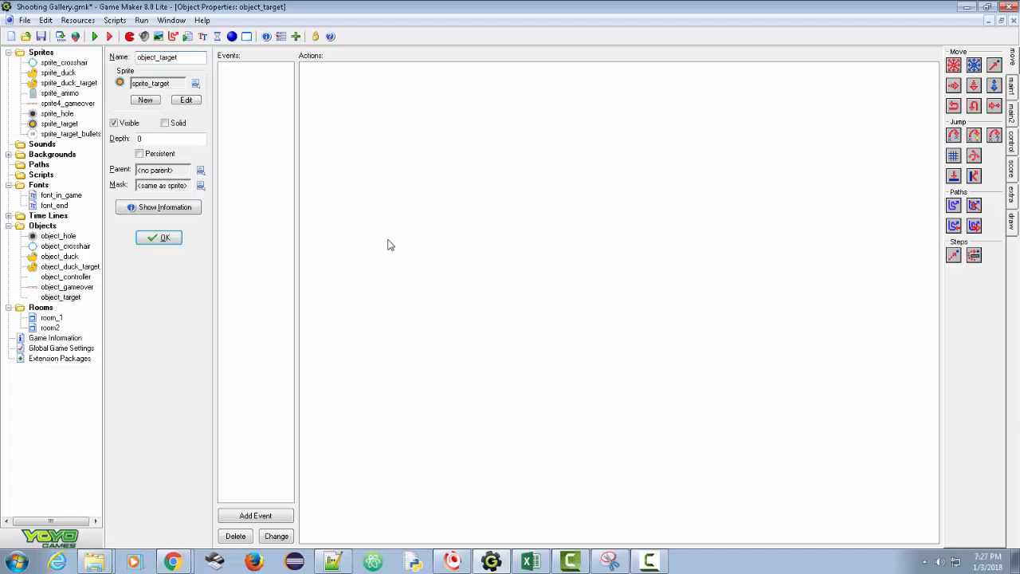
# Add a Left Pressed mouse event to object_target.
pyautogui.click(268, 517)
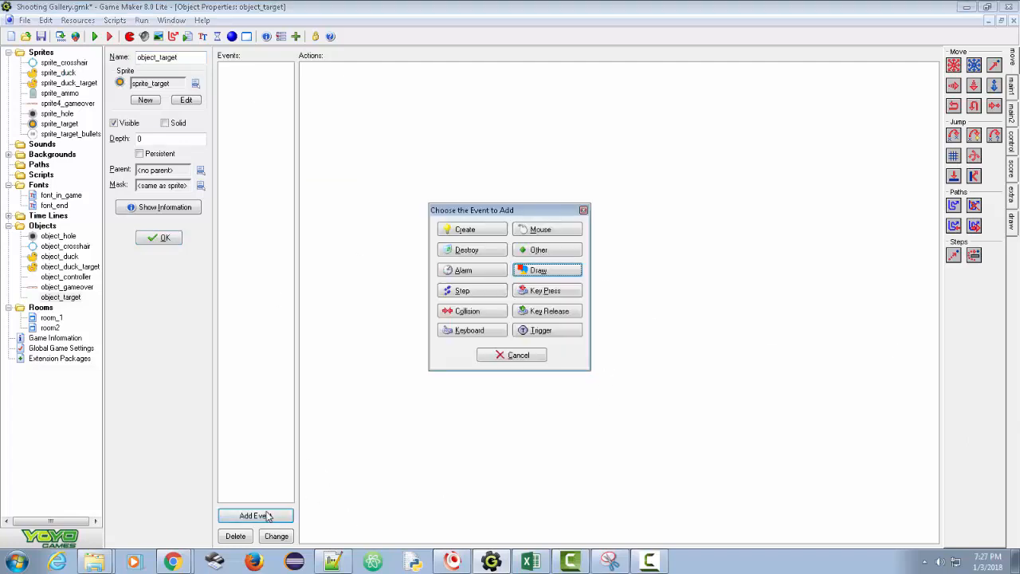
pyautogui.click(547, 230)
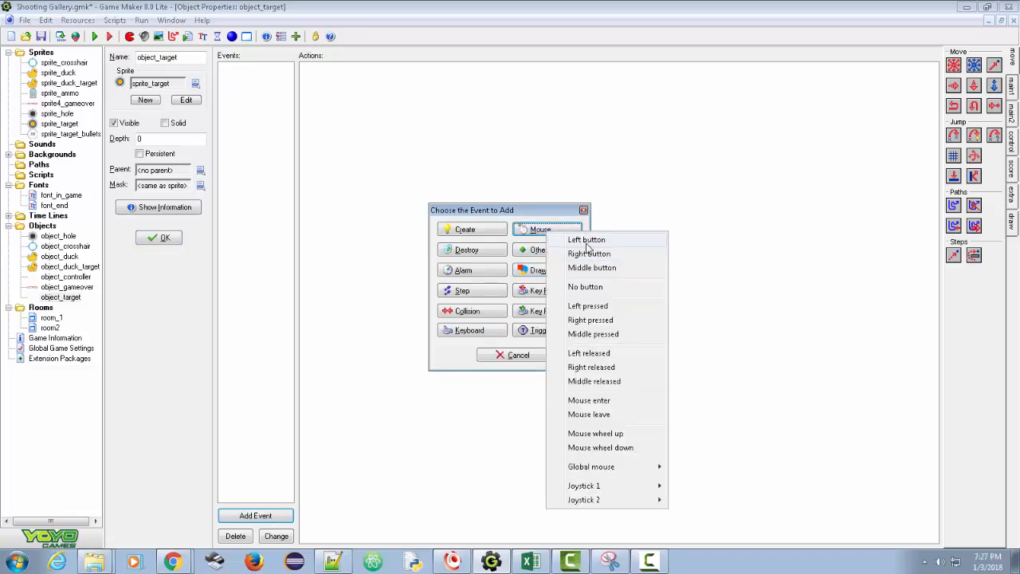
pyautogui.click(582, 308)
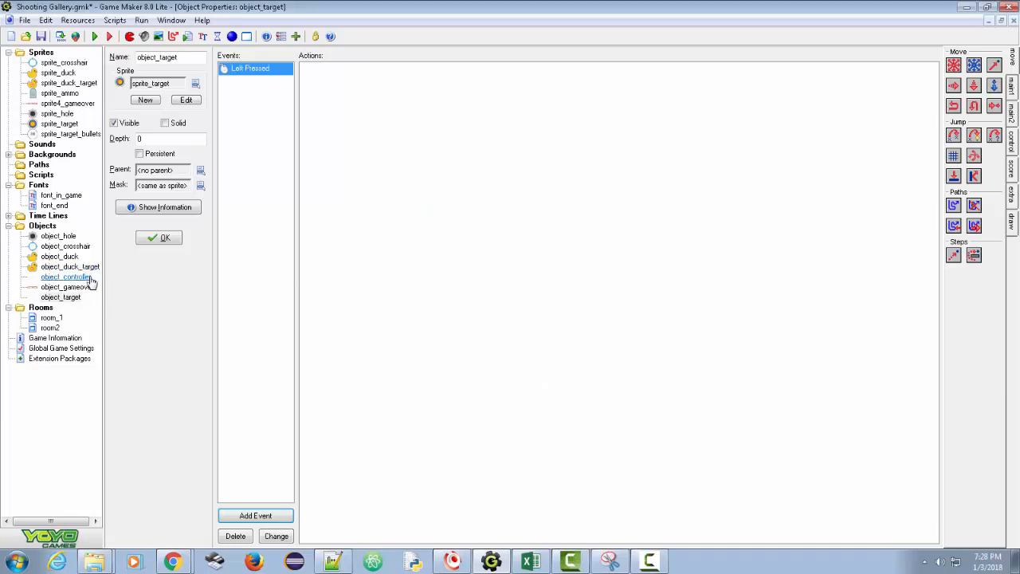
# Open the properties of object_crosshair and add a Left Pressed mouse event to it.
pyautogui.doubleClick(64, 247)
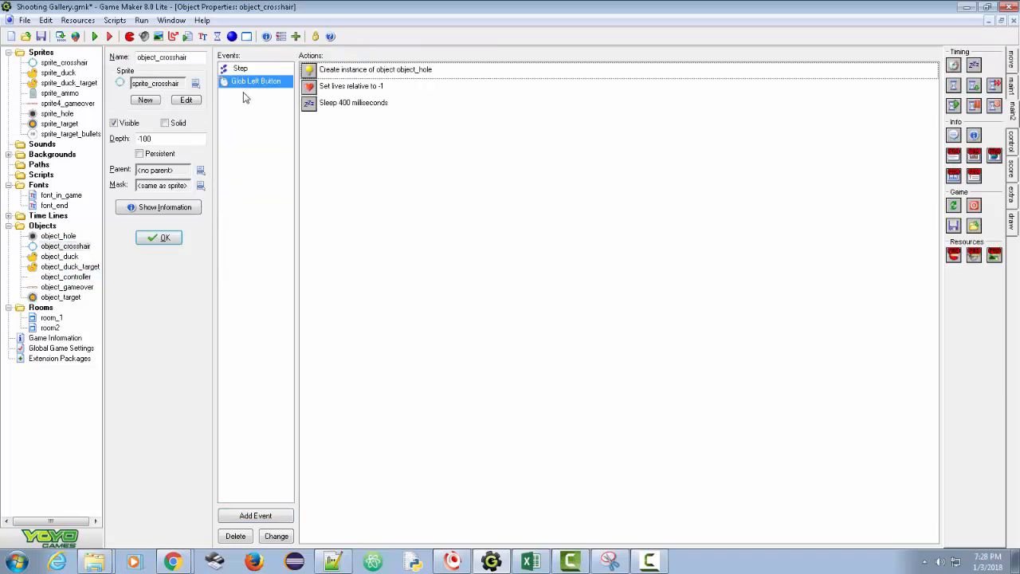
pyautogui.click(246, 88)
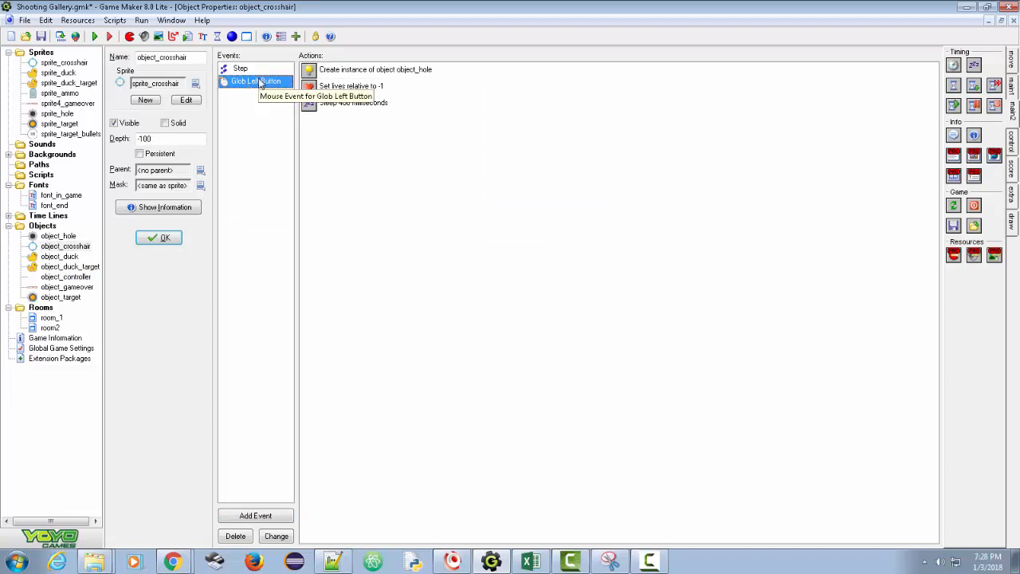
pyautogui.click(261, 516)
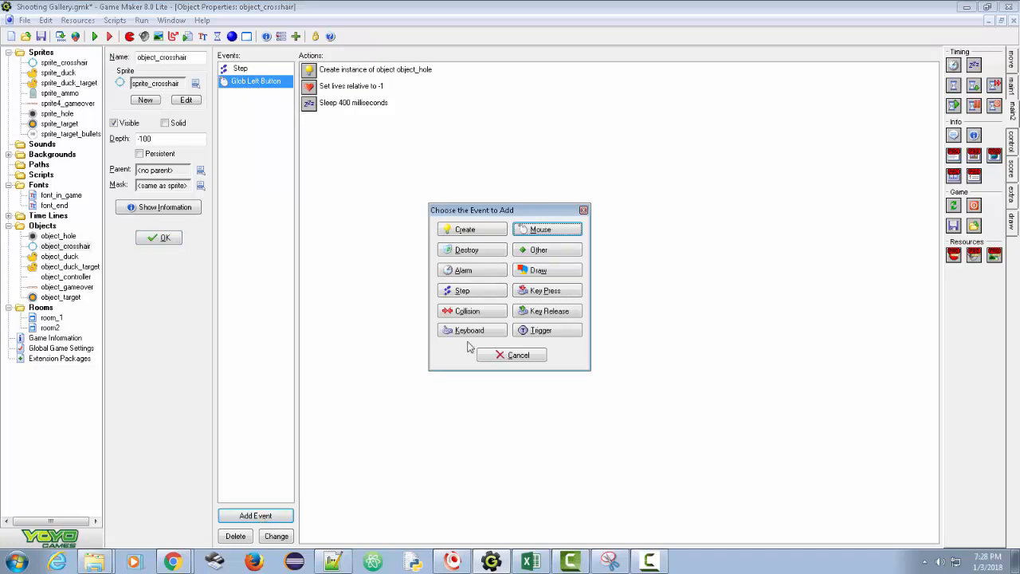
pyautogui.click(560, 255)
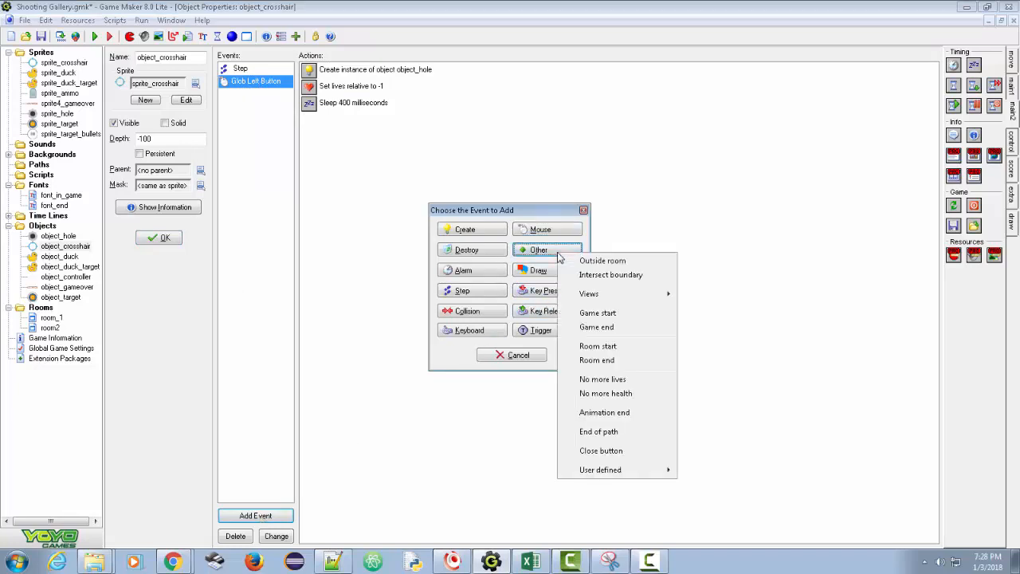
pyautogui.click(536, 230)
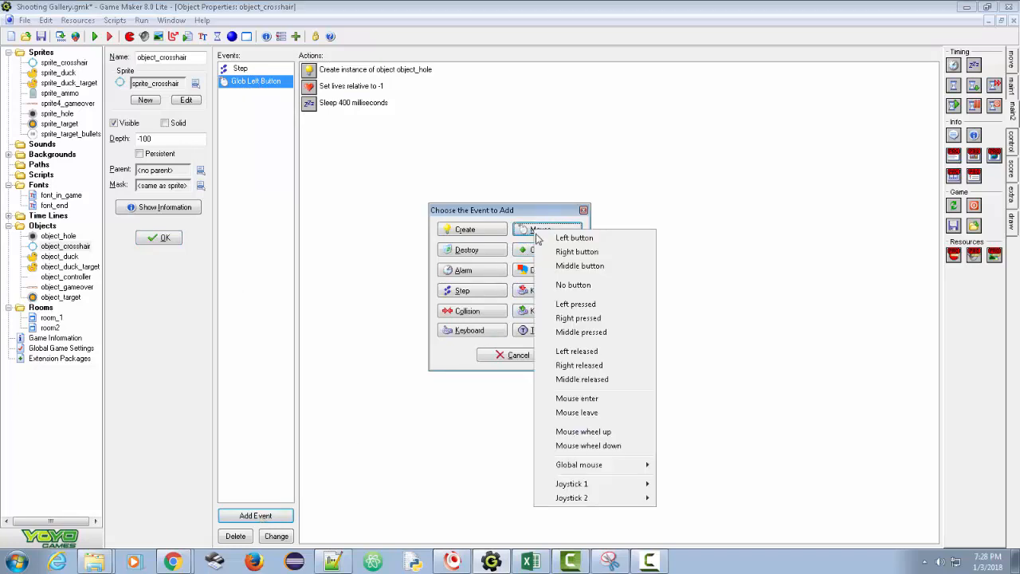
pyautogui.click(574, 306)
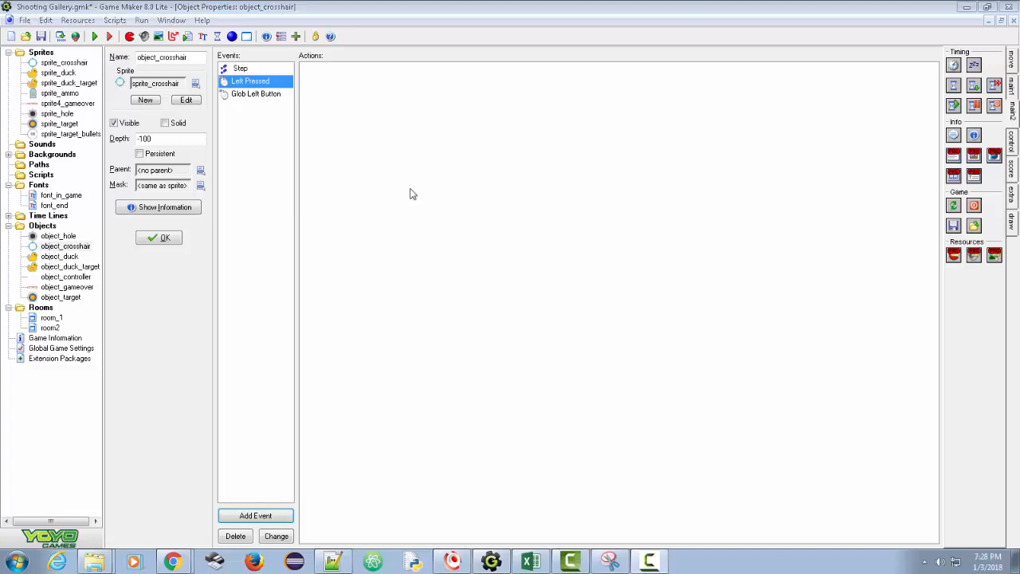
# Change object_crosshair's Left Pressed event to the Global Left Pressed mouse event.
pyautogui.rightClick(228, 82)
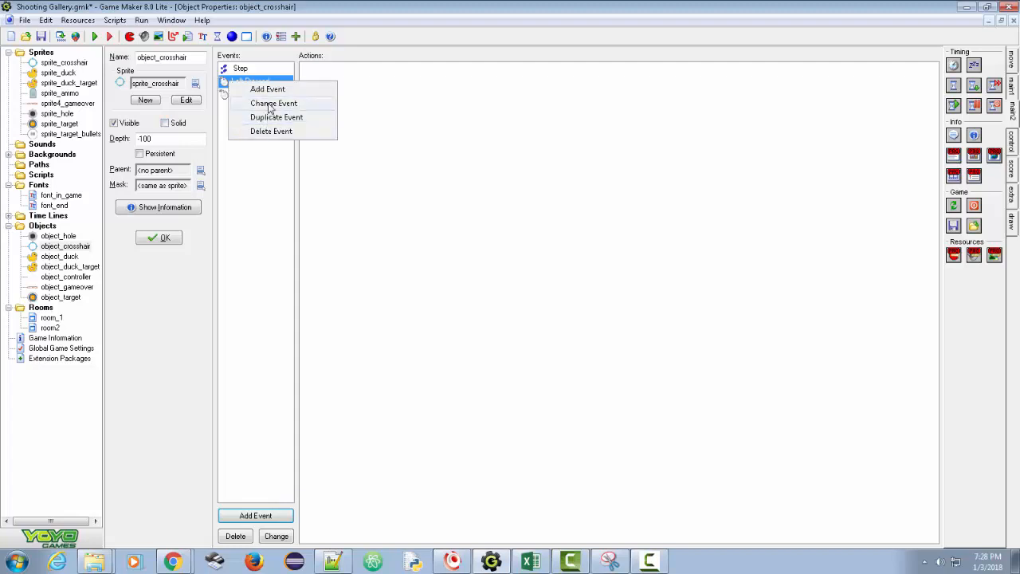
pyautogui.click(268, 103)
pyautogui.click(572, 236)
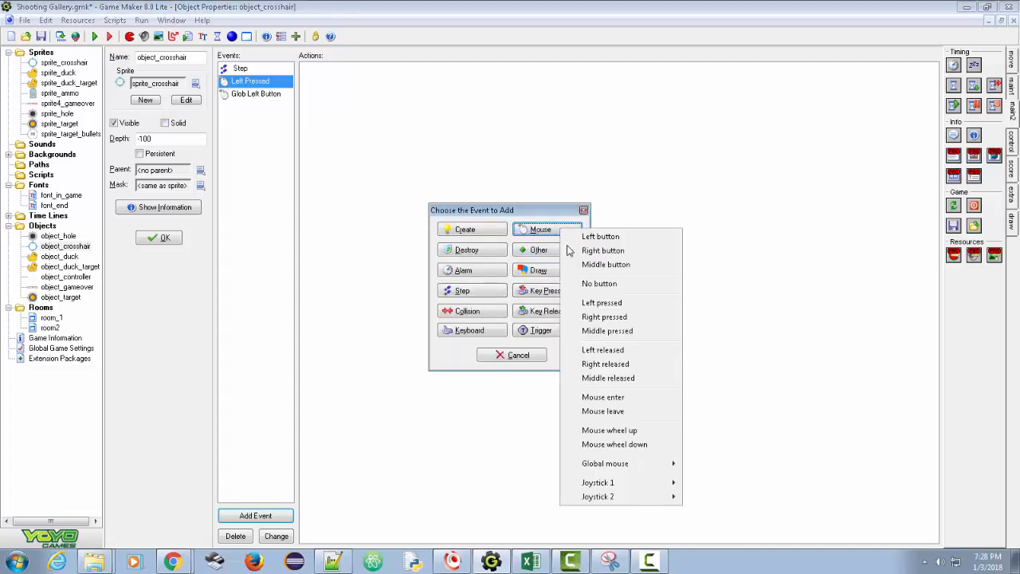
pyautogui.moveTo(626, 465)
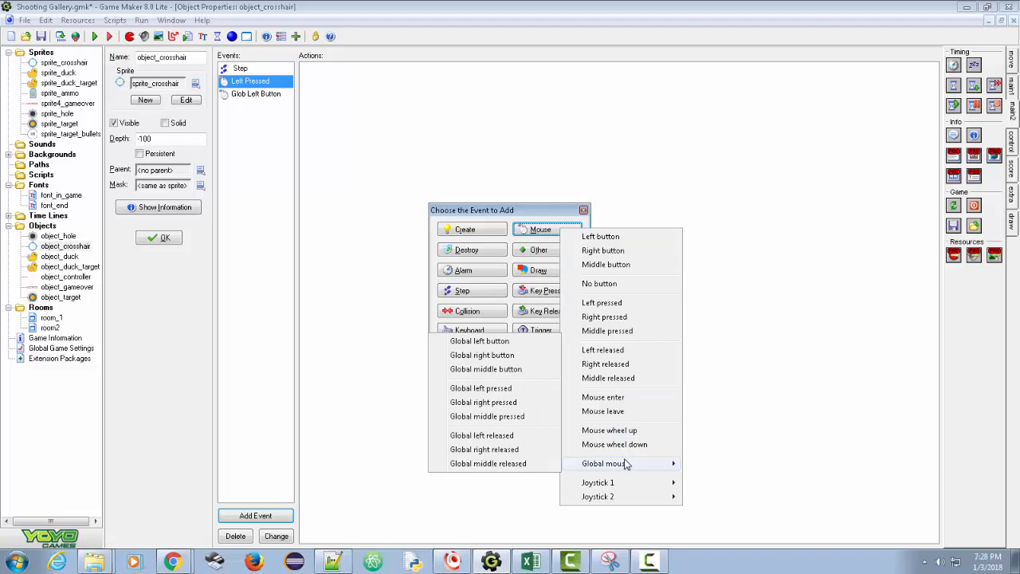
pyautogui.click(488, 394)
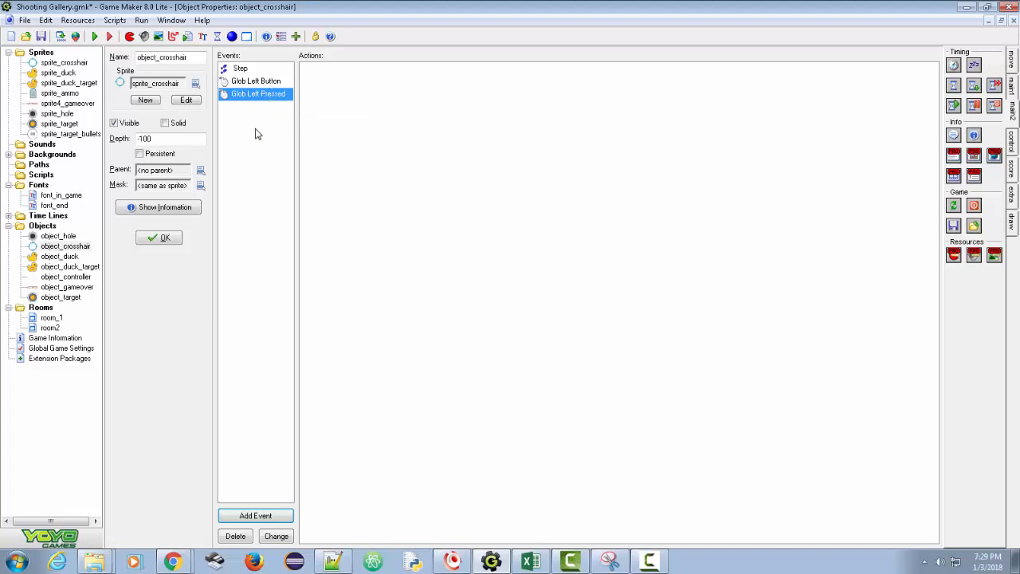
# Delete the Sleep action from object_crosshair's Global Left Button event.
pyautogui.click(262, 83)
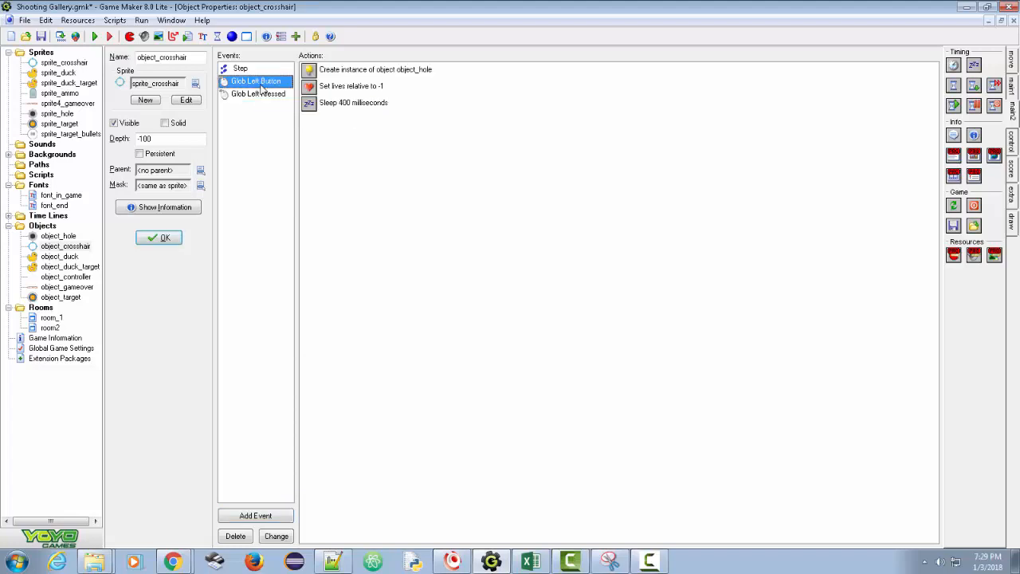
pyautogui.click(308, 107)
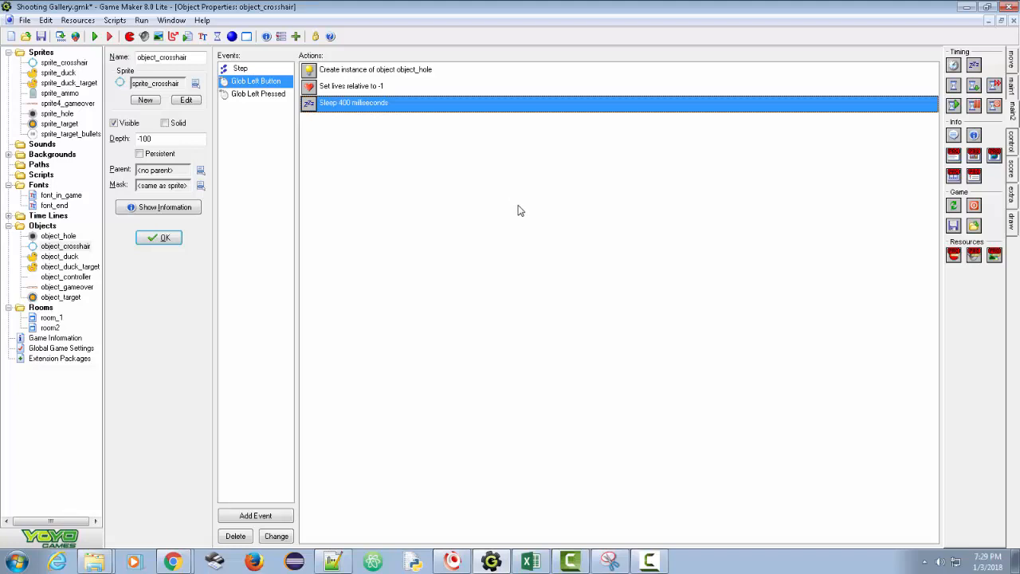
pyautogui.press('Delete')
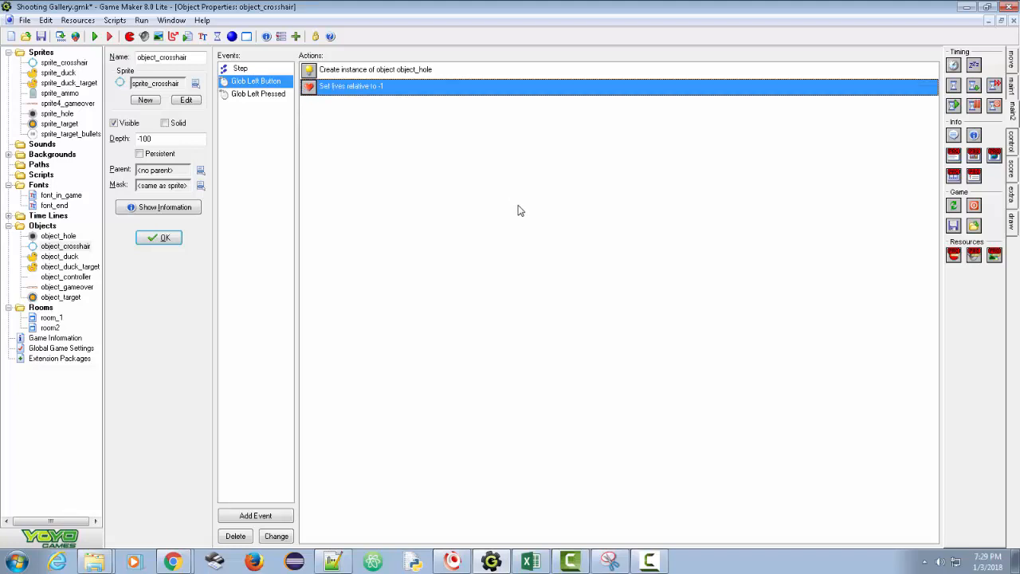
# Copy the Create Instance and Set Lives actions from the Global Left Button event into the Global Left Pressed event.
pyautogui.click(340, 73)
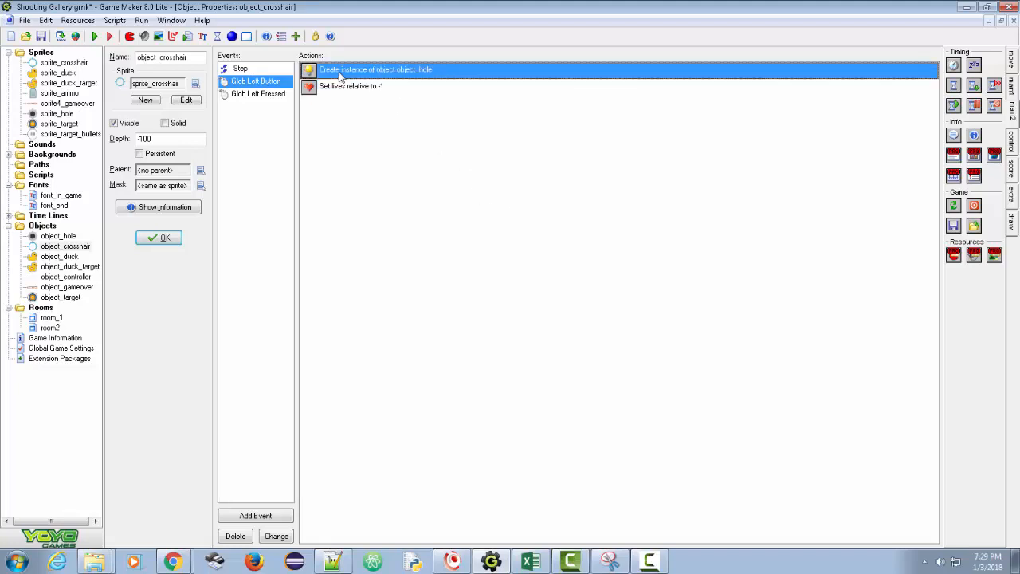
pyautogui.keyDown('shift'); pyautogui.click(348, 89); pyautogui.keyUp('shift')
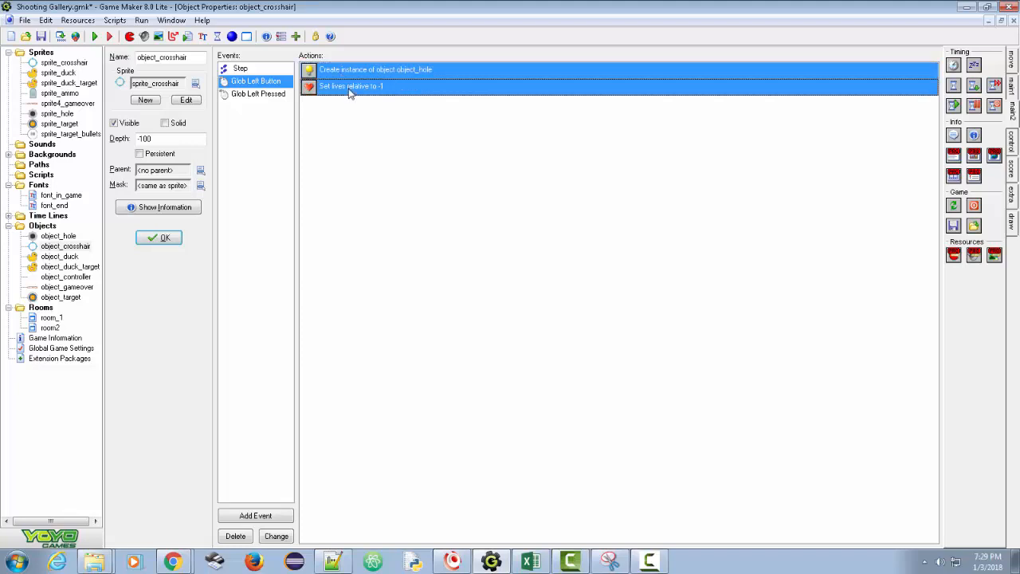
pyautogui.rightClick(355, 78)
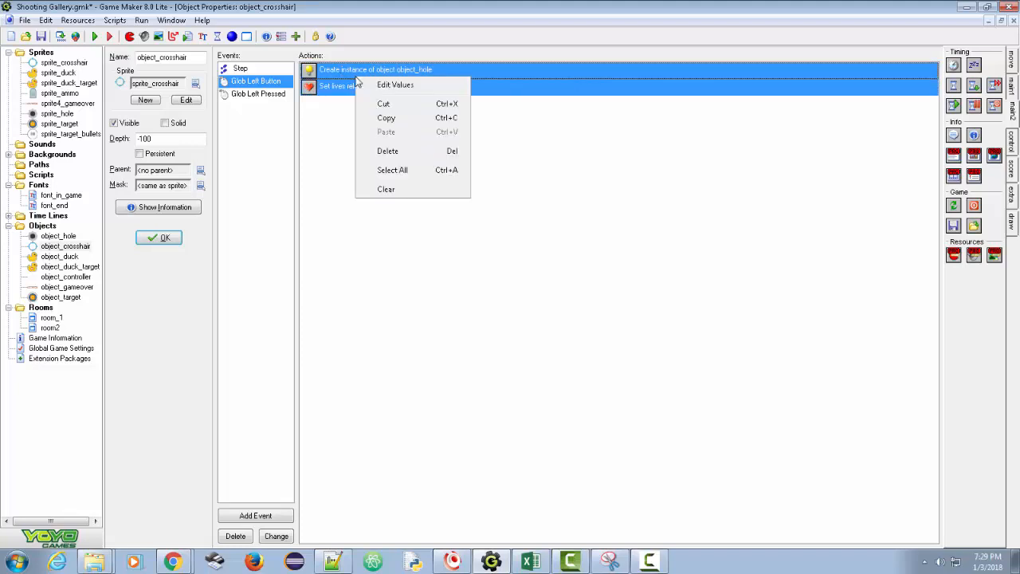
pyautogui.click(386, 118)
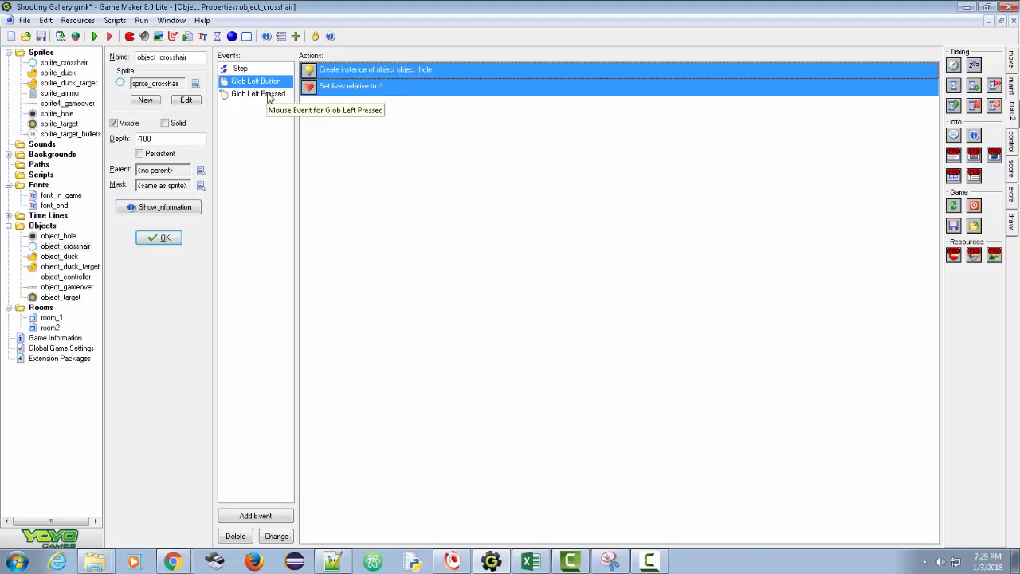
pyautogui.click(271, 94)
pyautogui.rightClick(360, 124)
pyautogui.click(391, 176)
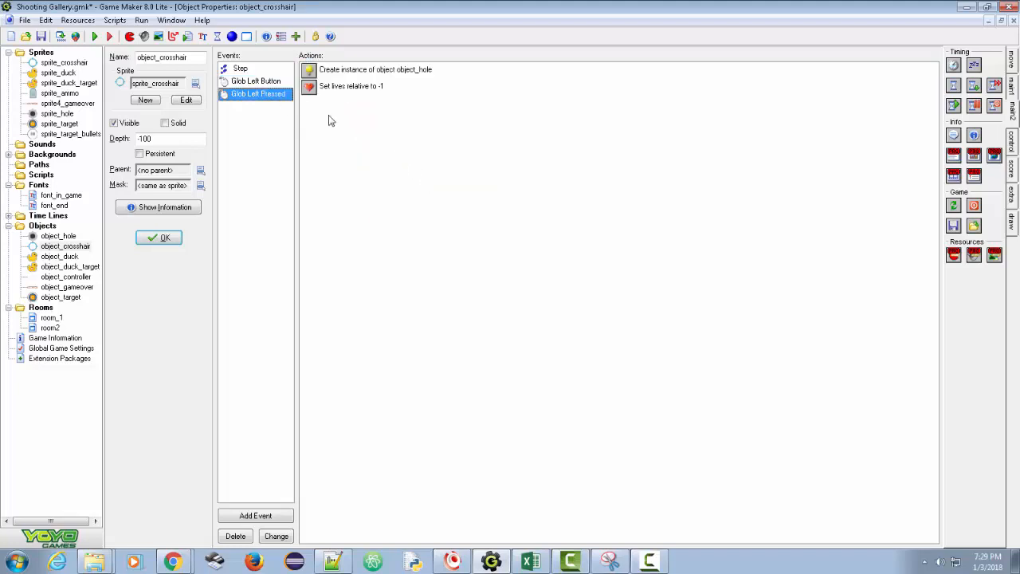
# Delete the Global Left Button event with its actions from object_crosshair and save the game.
pyautogui.rightClick(268, 82)
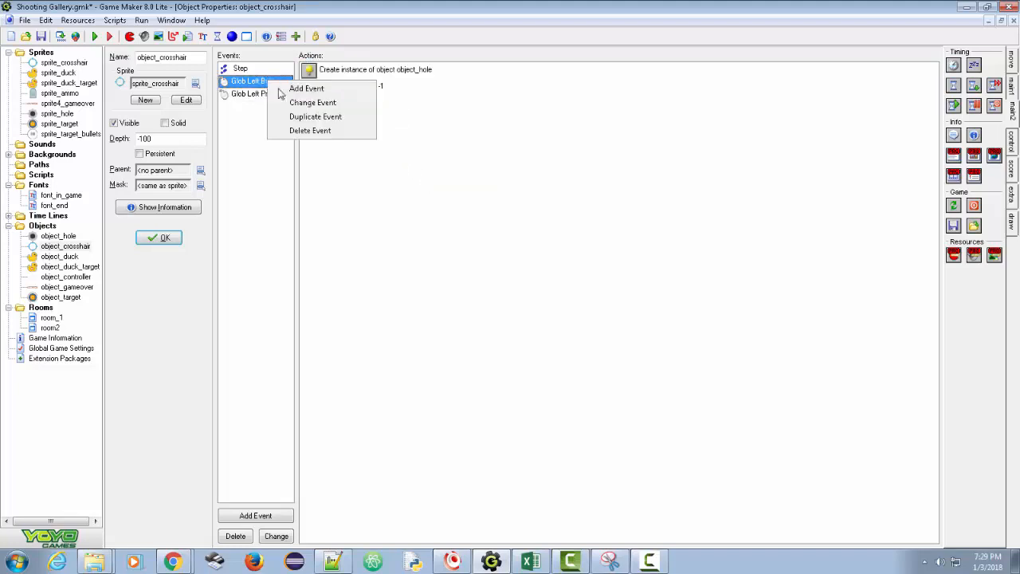
pyautogui.click(318, 131)
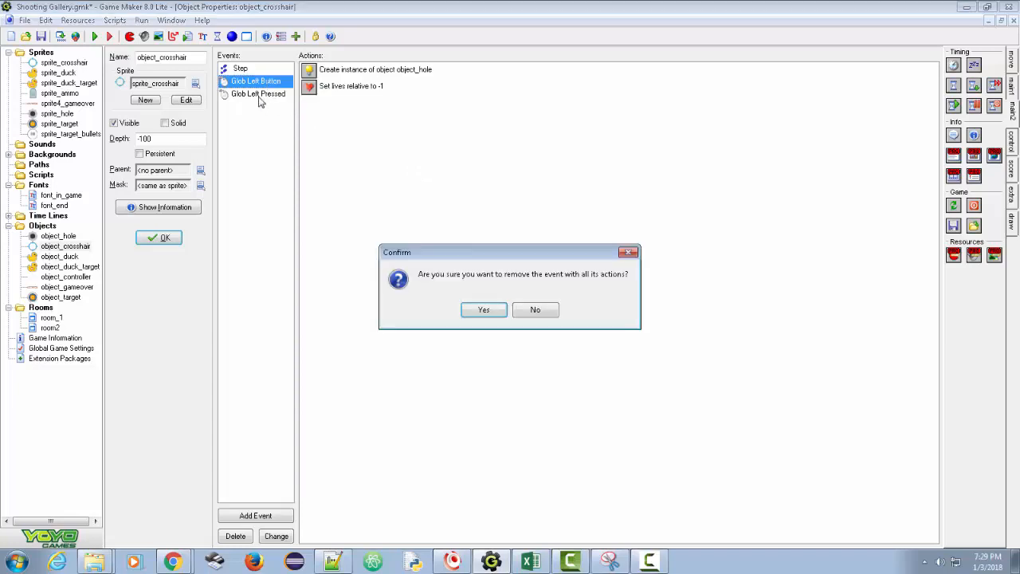
pyautogui.click(491, 312)
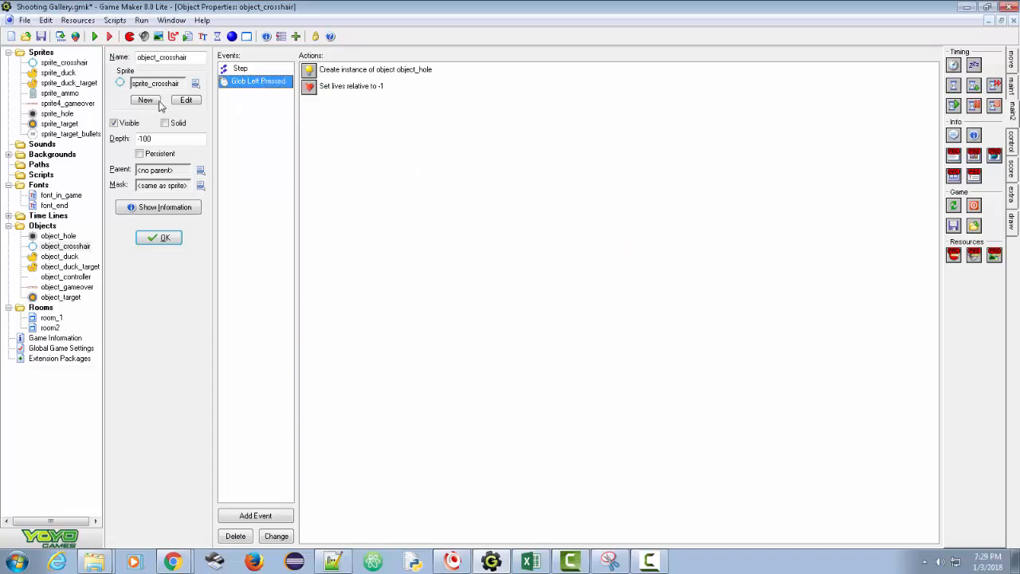
pyautogui.click(40, 36)
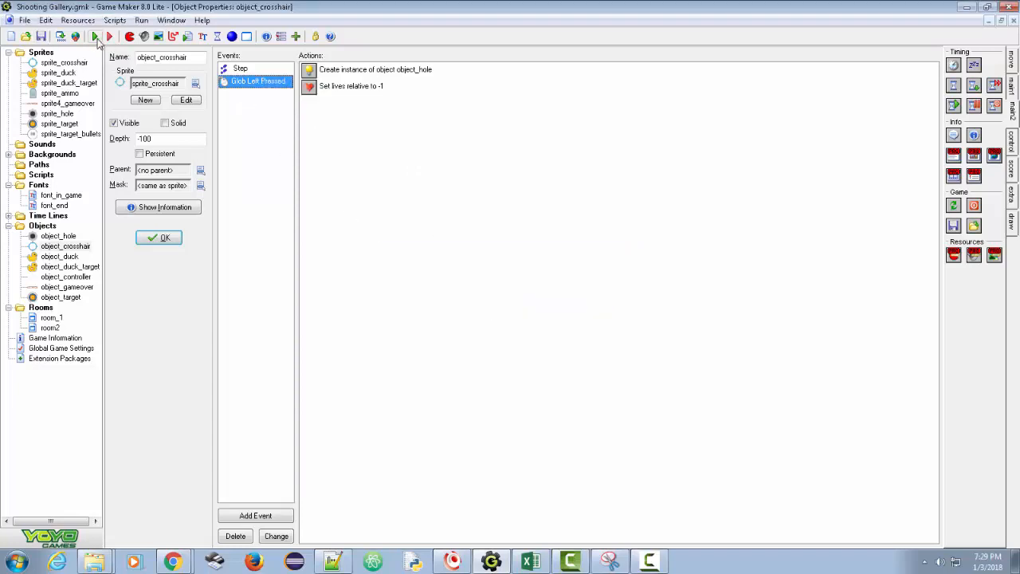
# Run the game, fire single shots at the background and ducks until the ammo runs out, and close the game window.
pyautogui.click(94, 36)
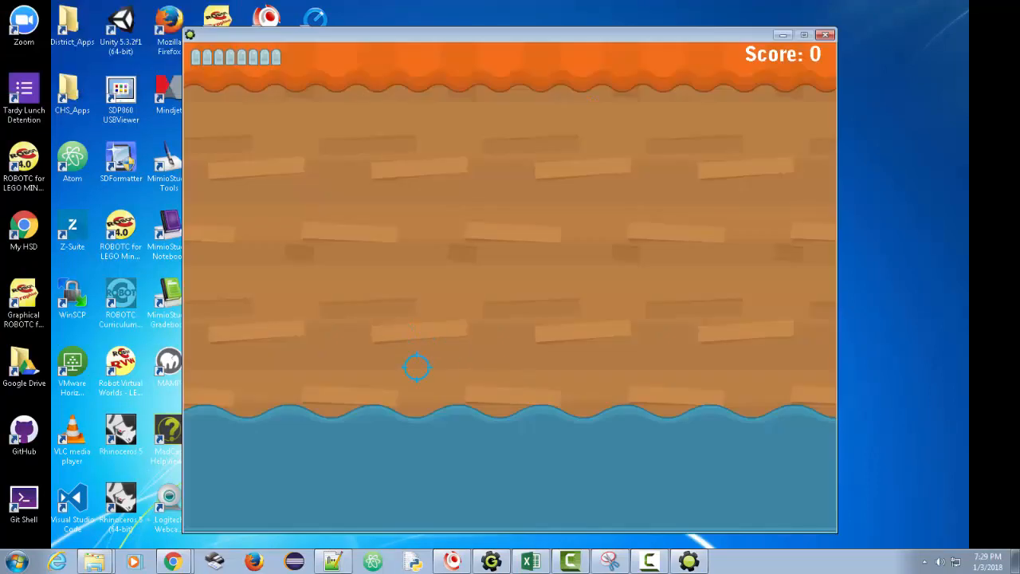
pyautogui.click(417, 367)
pyautogui.click(592, 260)
pyautogui.click(284, 259)
pyautogui.click(304, 283)
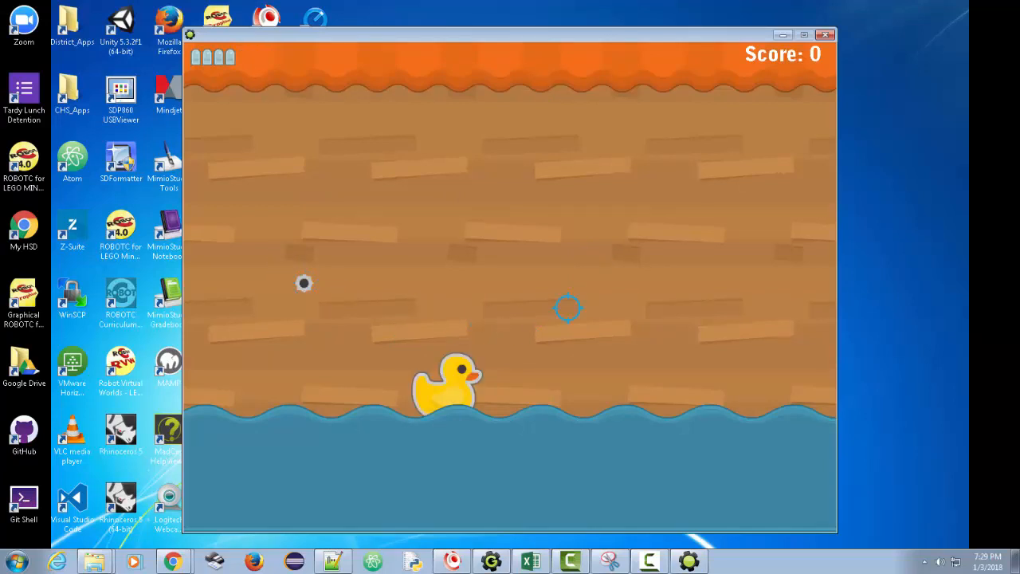
pyautogui.click(456, 378)
pyautogui.click(505, 326)
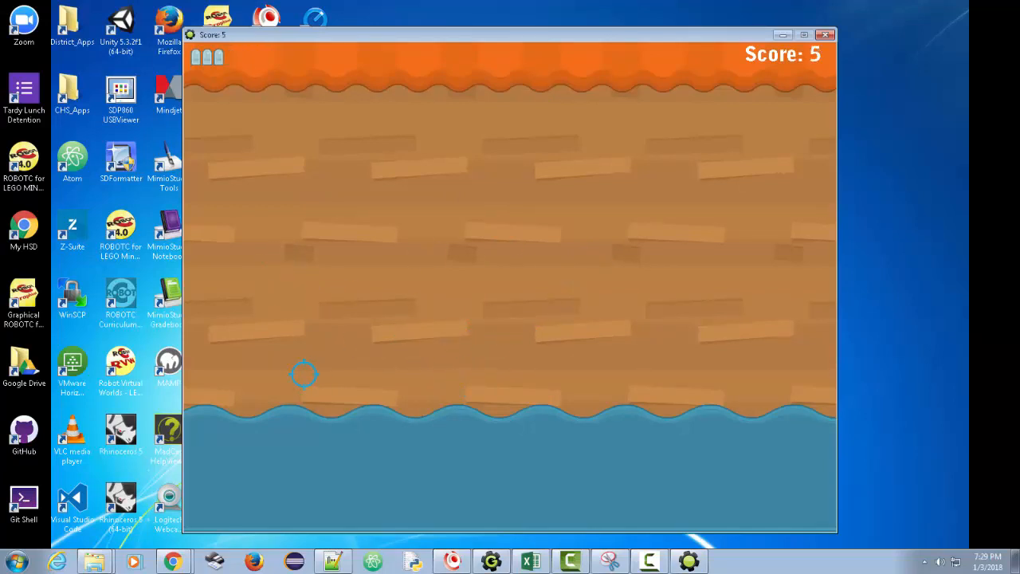
pyautogui.click(606, 379)
pyautogui.click(312, 352)
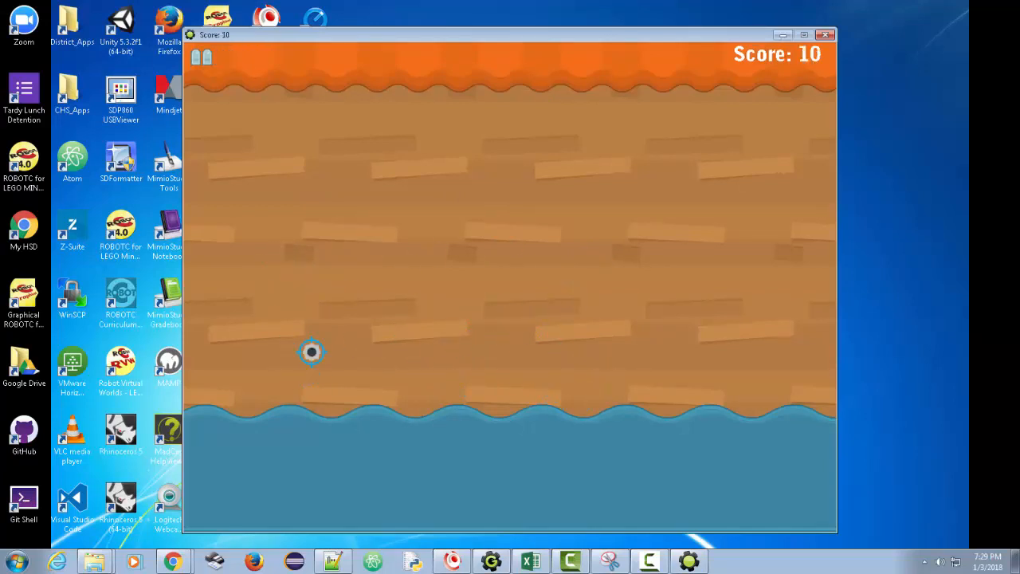
pyautogui.click(593, 356)
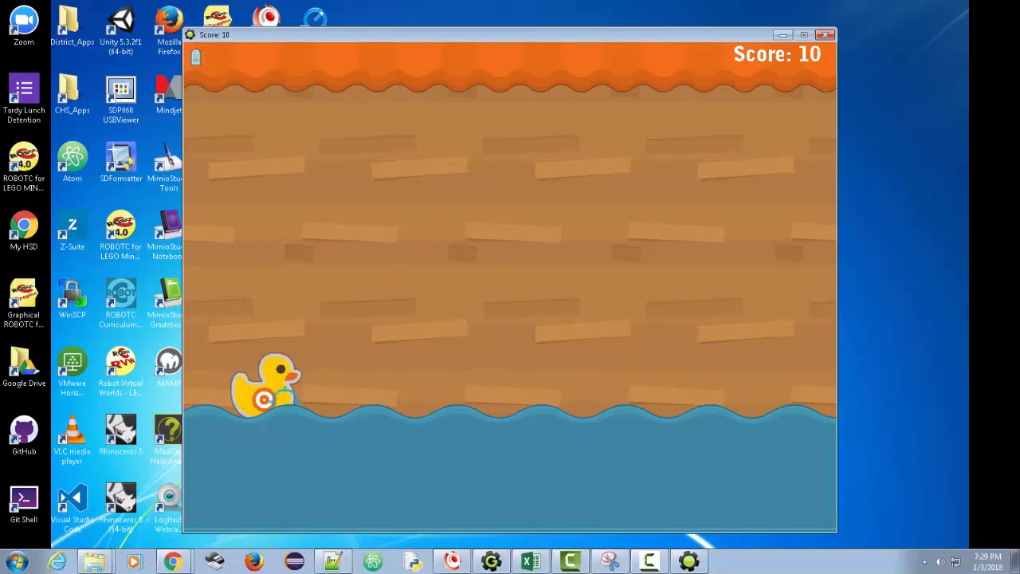
pyautogui.click(263, 399)
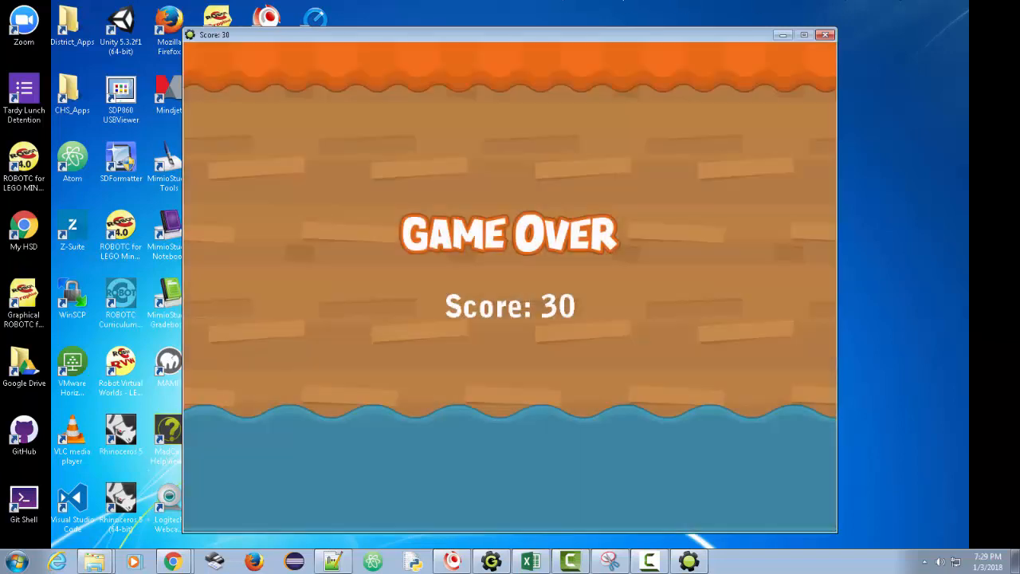
pyautogui.click(825, 35)
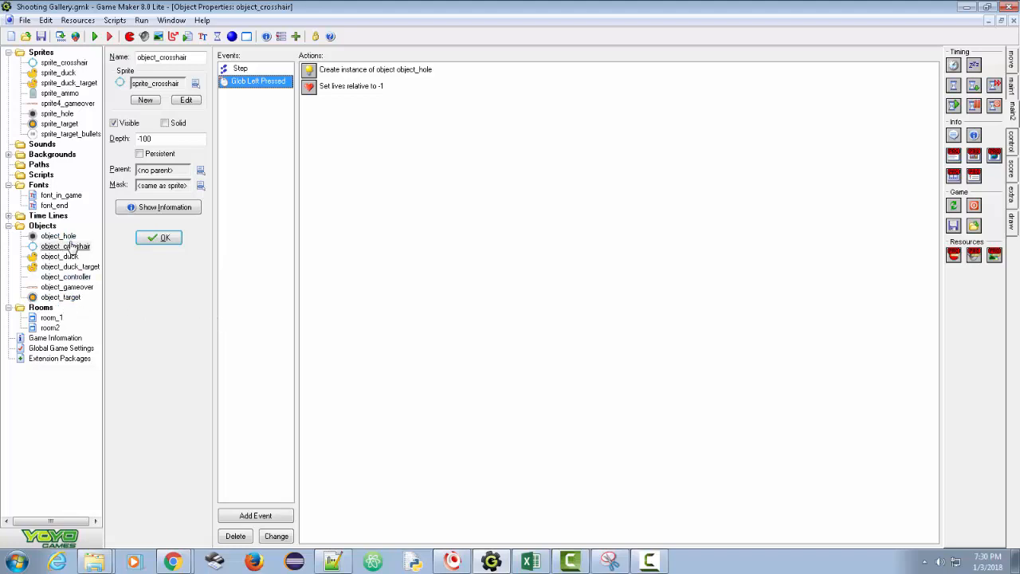
# Give object_target a Left Pressed event with a Destroy Instance action applied to itself.
pyautogui.doubleClick(63, 296)
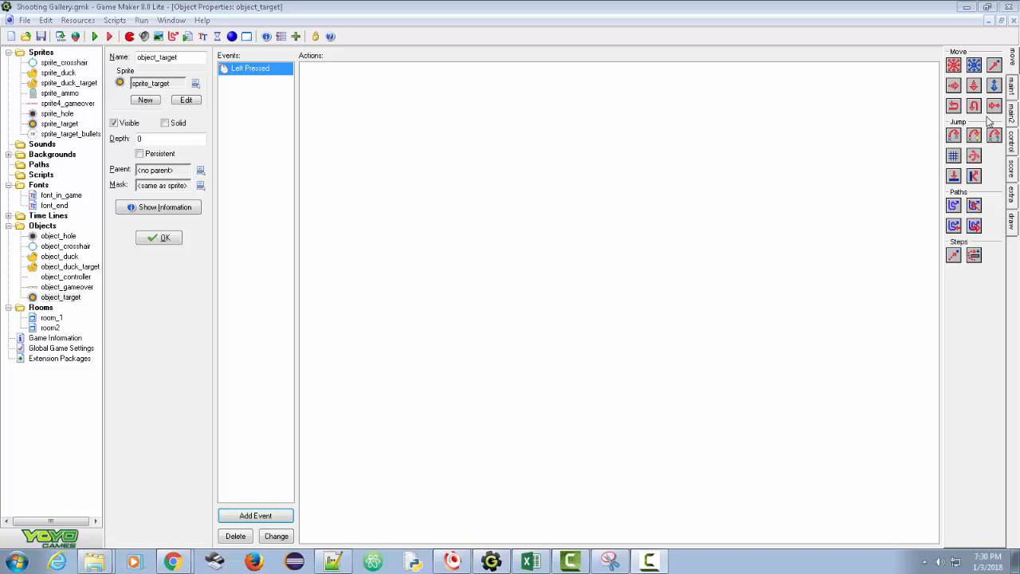
pyautogui.click(1013, 92)
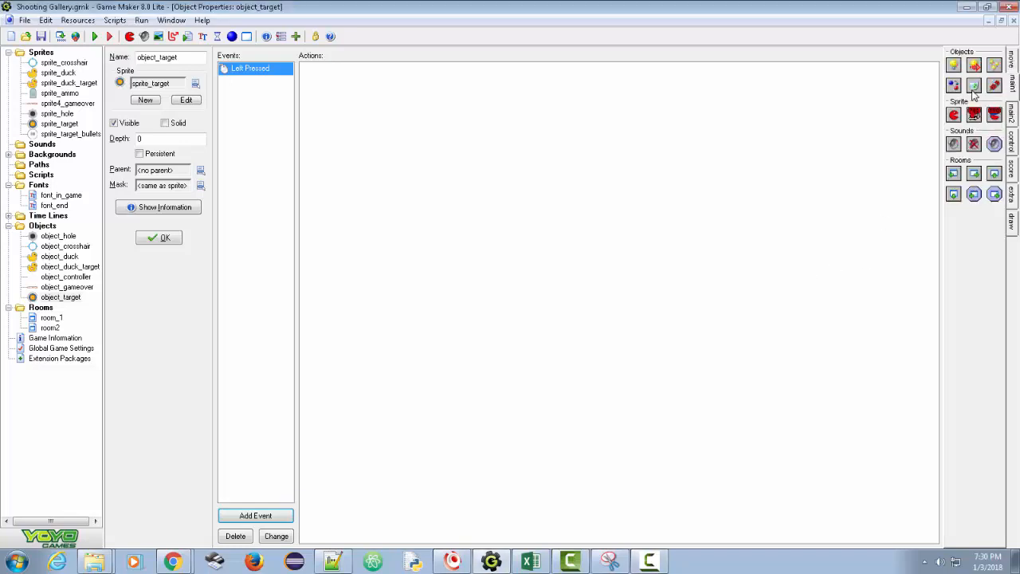
pyautogui.moveTo(975, 85); pyautogui.dragTo(649, 194)
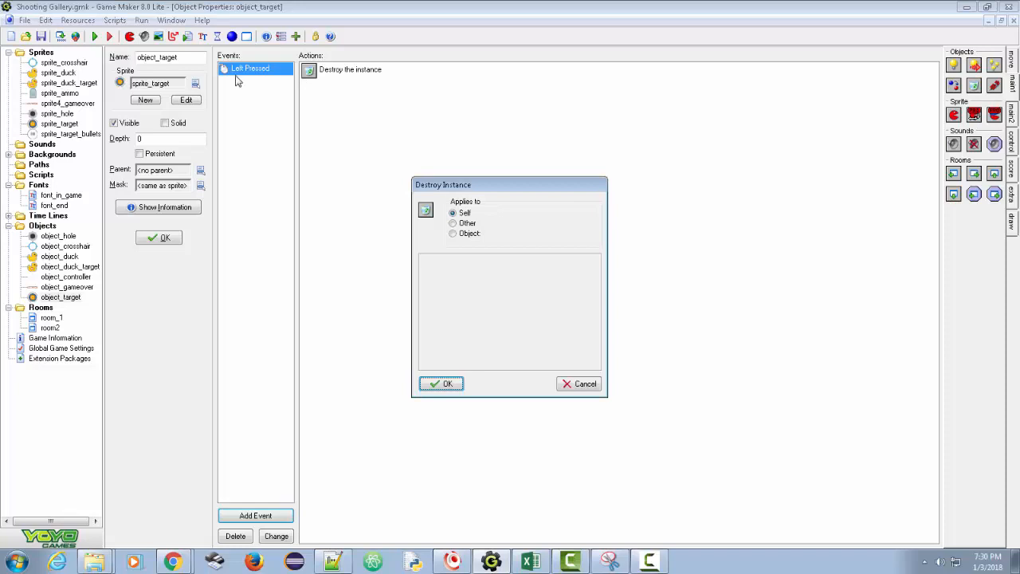
pyautogui.click(448, 384)
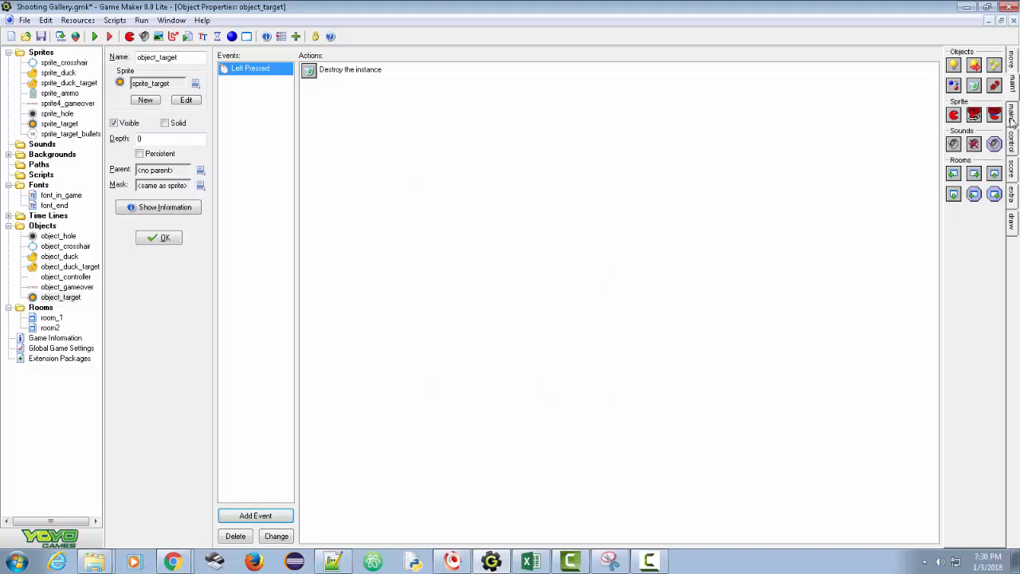
# Add a Set Score action of 10, relative, to object_target's Left Pressed event.
pyautogui.click(1012, 166)
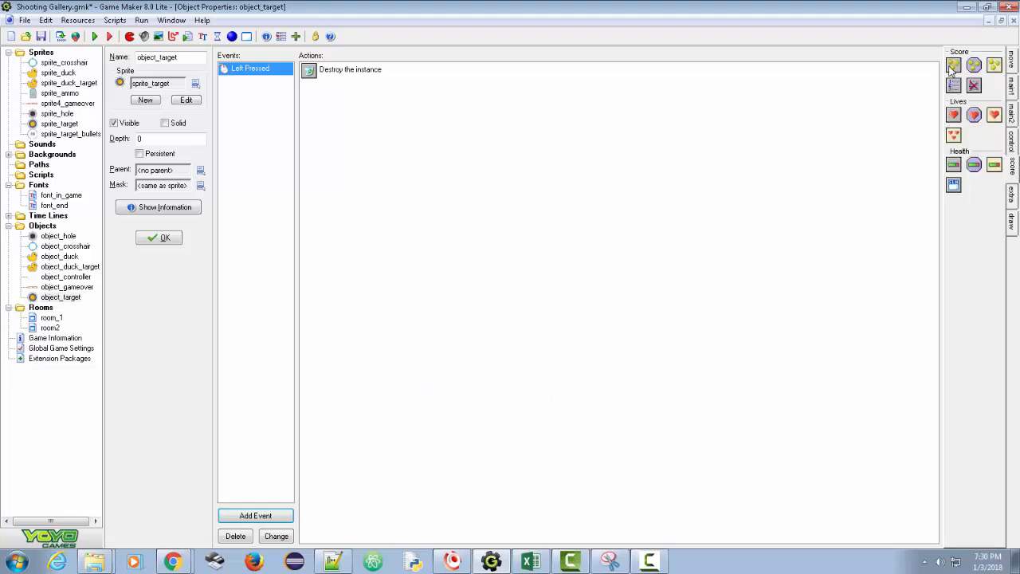
pyautogui.moveTo(954, 67); pyautogui.dragTo(765, 233)
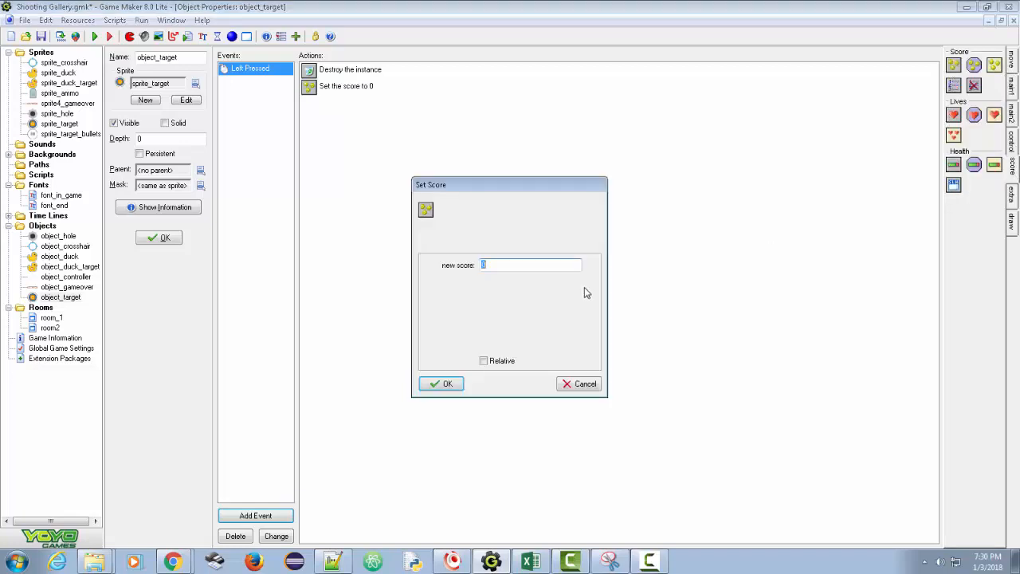
pyautogui.write('10')
pyautogui.click(483, 361)
pyautogui.click(447, 384)
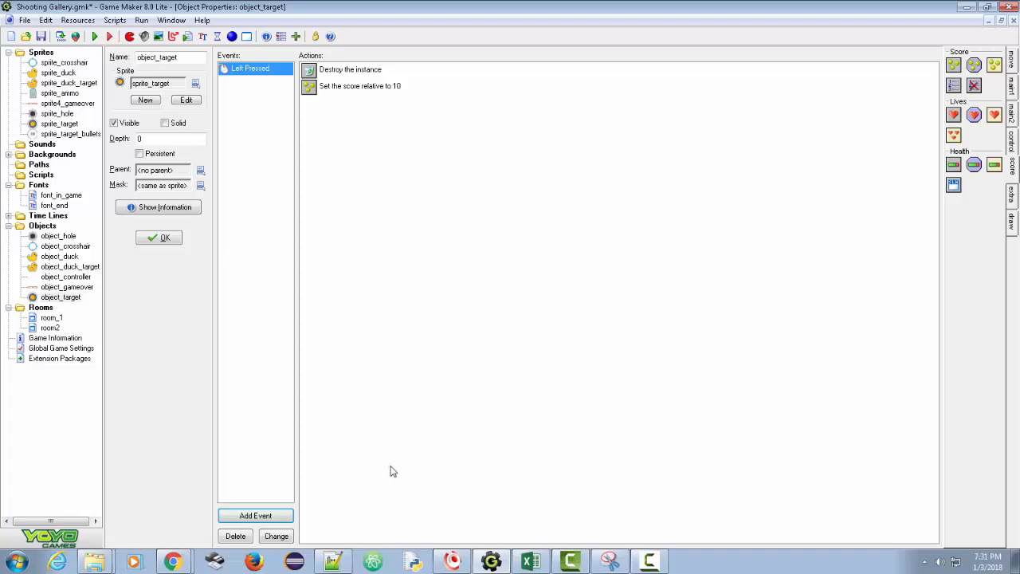
# Add an Outside Room event to object_target with a Destroy Instance action applied to itself.
pyautogui.click(275, 516)
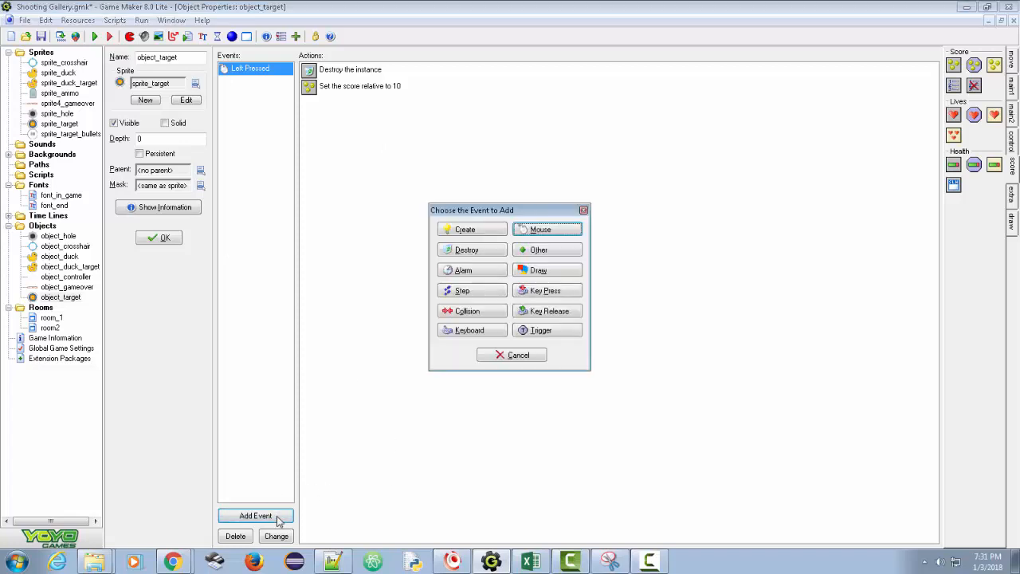
pyautogui.click(532, 252)
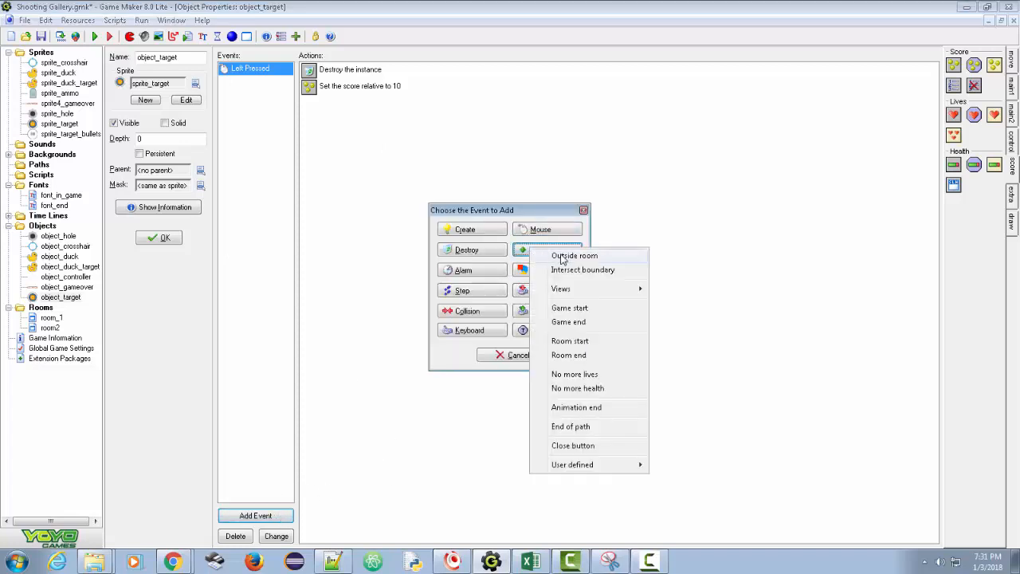
pyautogui.click(563, 256)
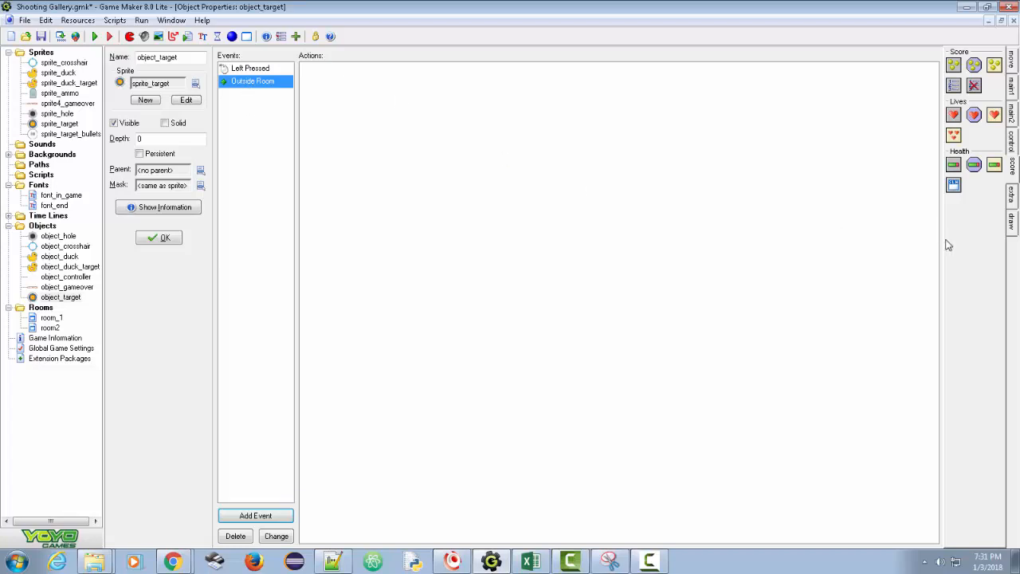
pyautogui.click(1015, 90)
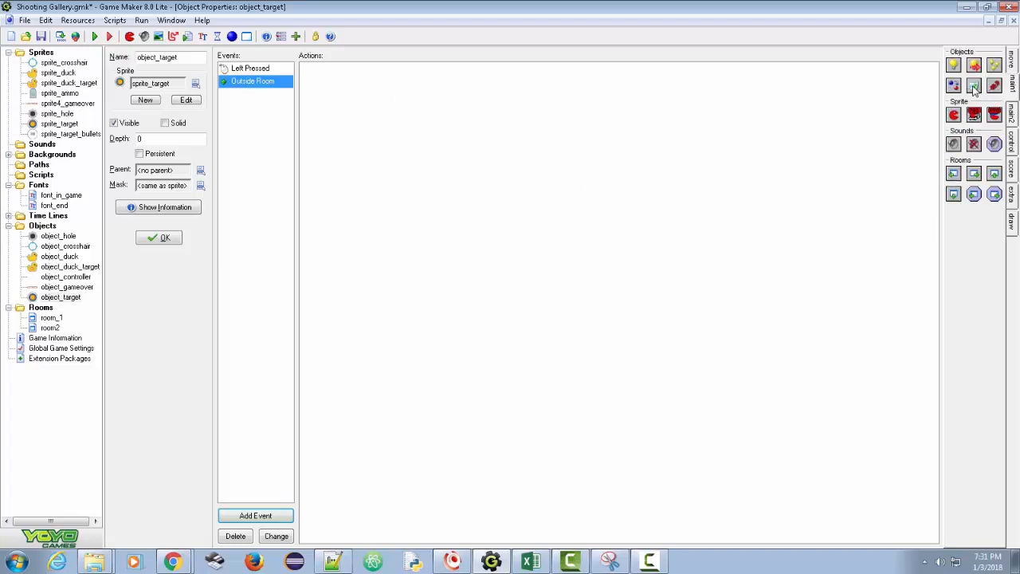
pyautogui.moveTo(974, 86); pyautogui.dragTo(754, 172)
pyautogui.click(453, 382)
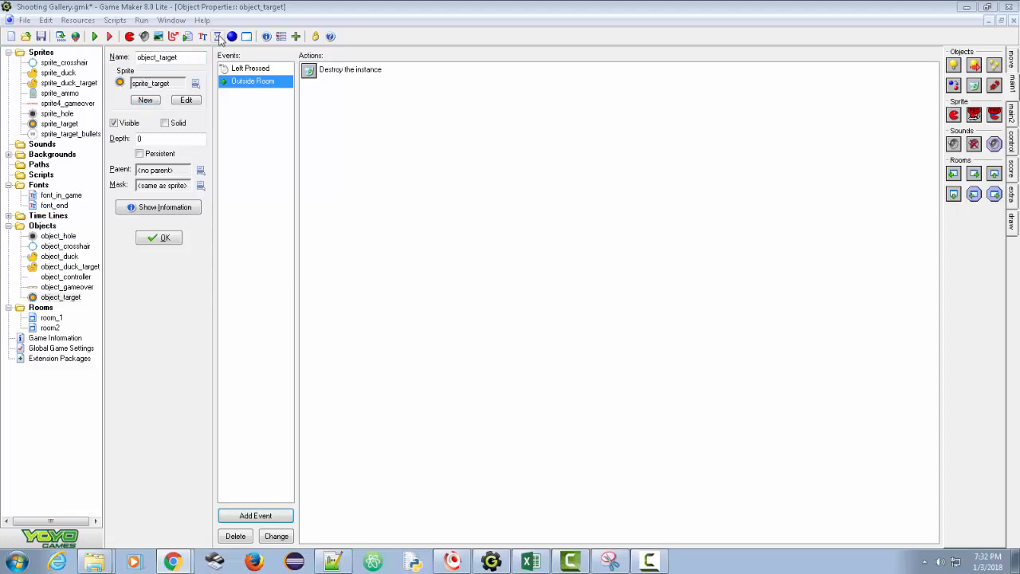
# Create a new object named object_target_bullets and assign sprite_target_bullets to it.
pyautogui.rightClick(48, 229)
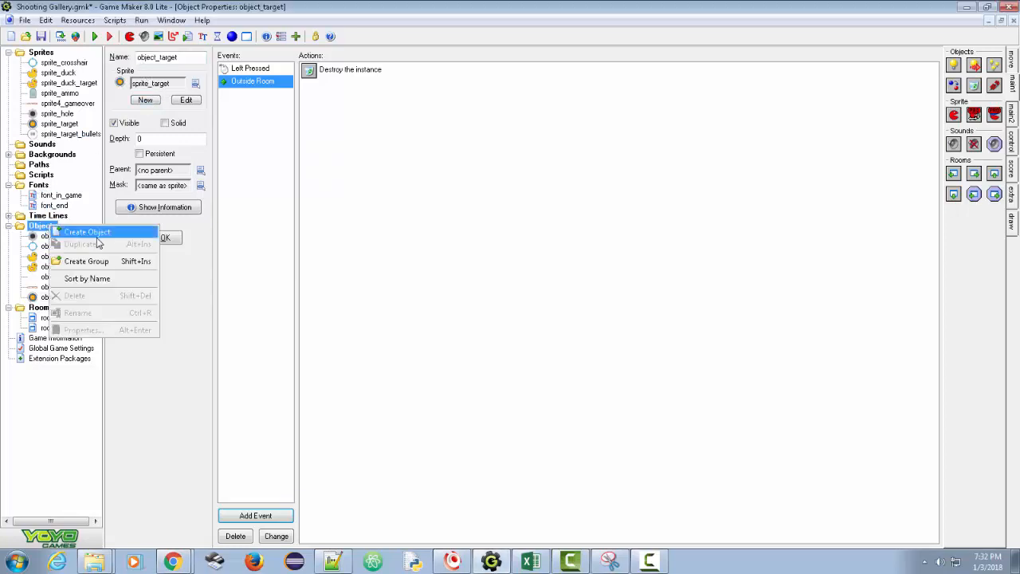
pyautogui.click(80, 232)
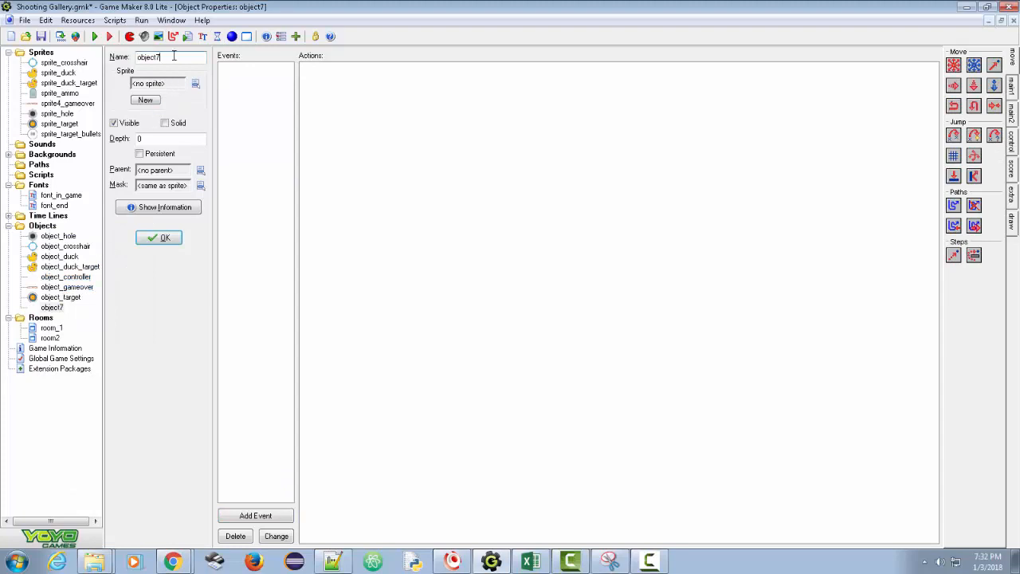
pyautogui.moveTo(170, 57); pyautogui.dragTo(158, 57)
pyautogui.write('_target_bullets')
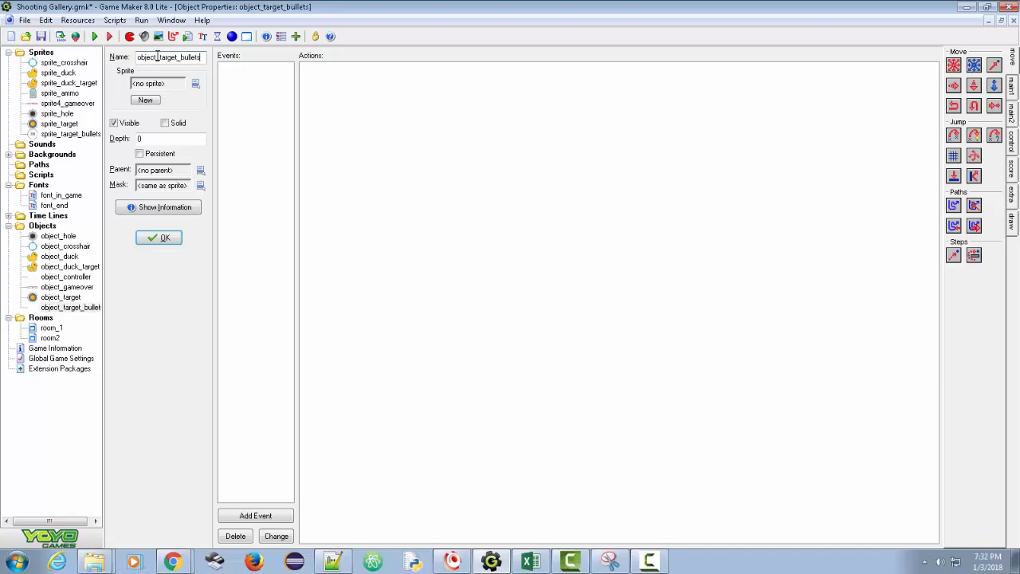
pyautogui.click(195, 83)
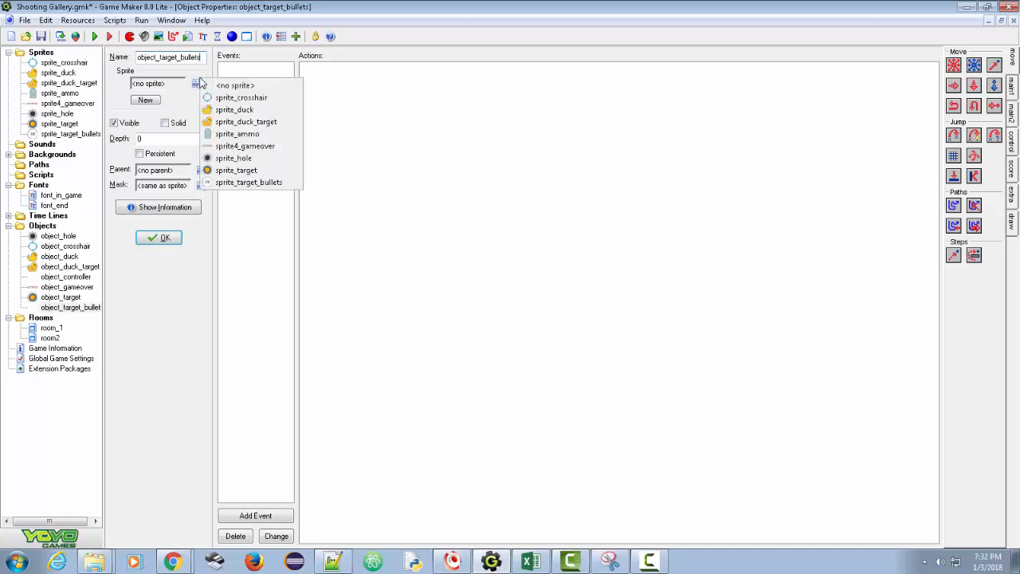
pyautogui.click(242, 187)
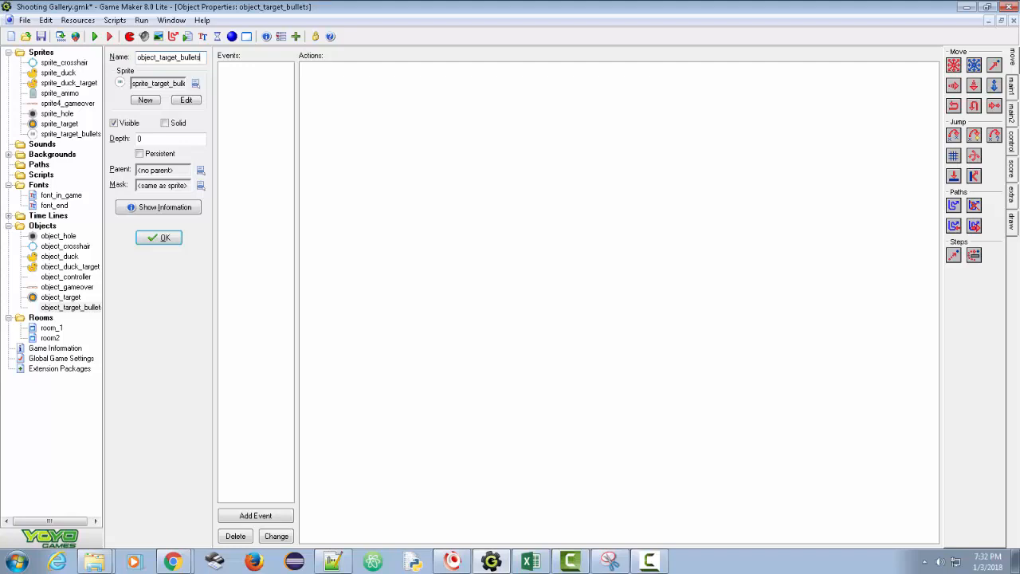
# Add a Left Button mouse event to object_target_bullets with a Destroy Instance action applied to itself.
pyautogui.click(257, 518)
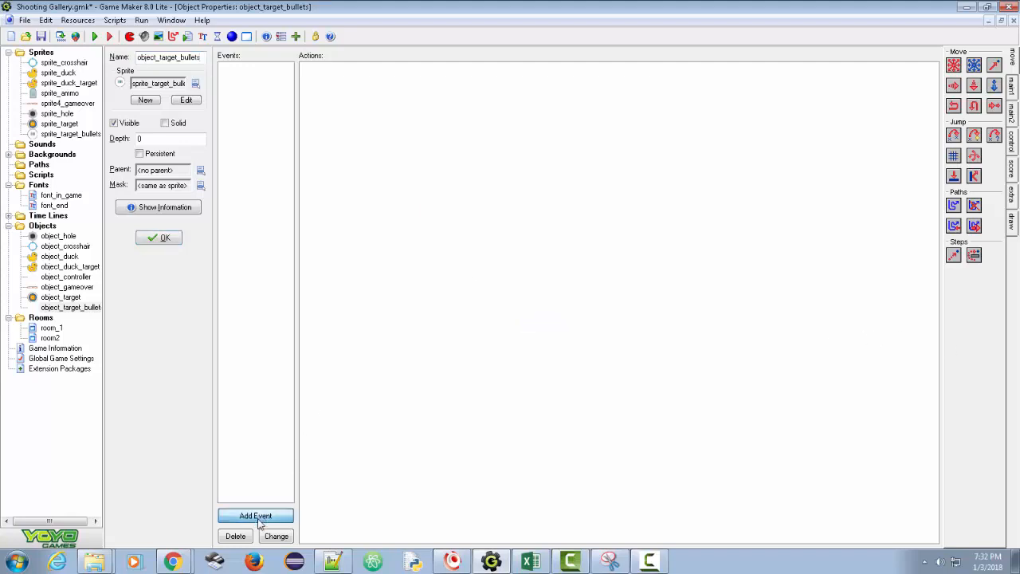
pyautogui.click(539, 232)
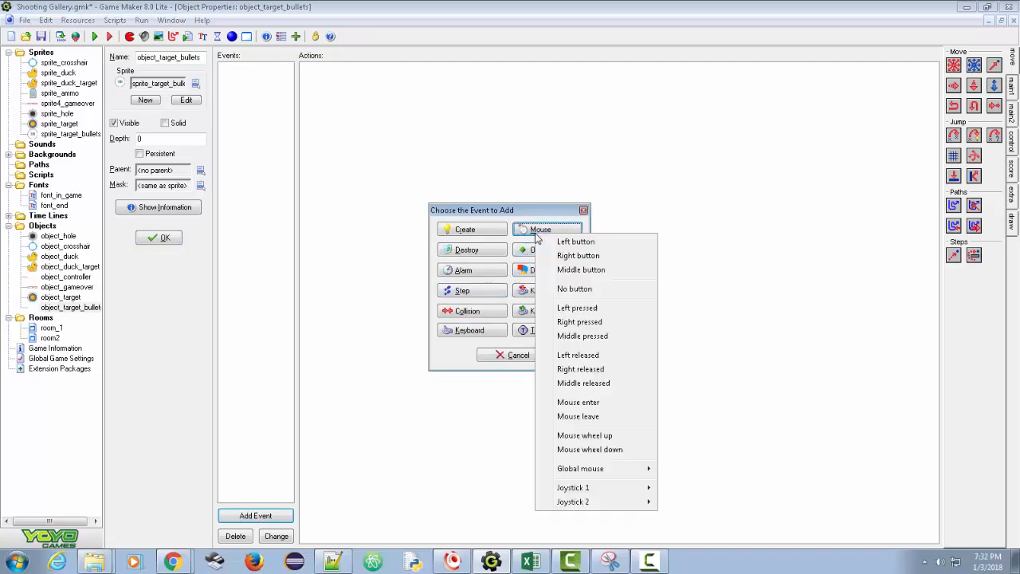
pyautogui.click(566, 244)
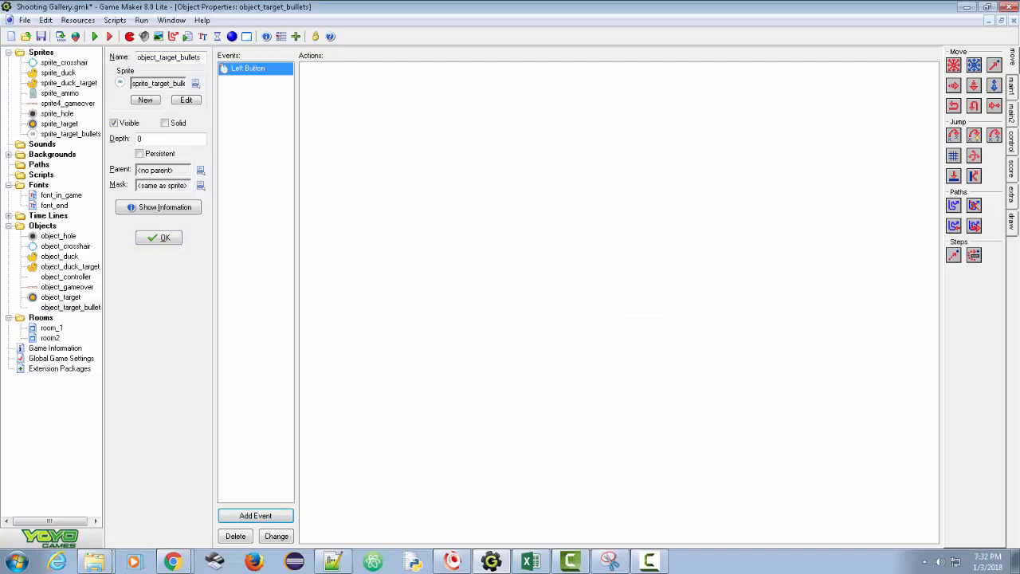
pyautogui.click(1013, 84)
pyautogui.moveTo(974, 86); pyautogui.dragTo(577, 172)
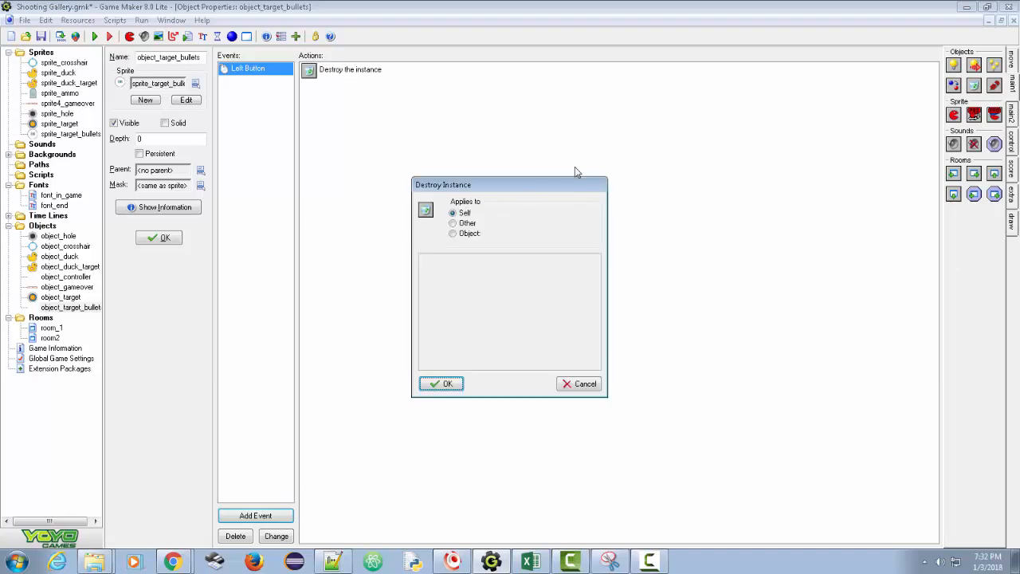
pyautogui.click(441, 383)
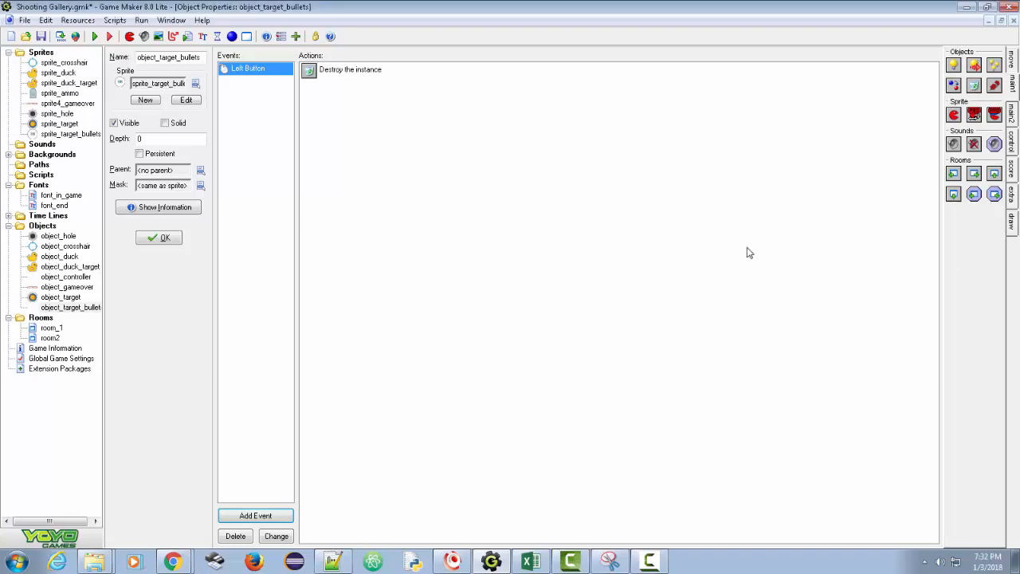
# Add a Set Lives action of 3, relative, to object_target_bullets' Left Button event.
pyautogui.click(1012, 169)
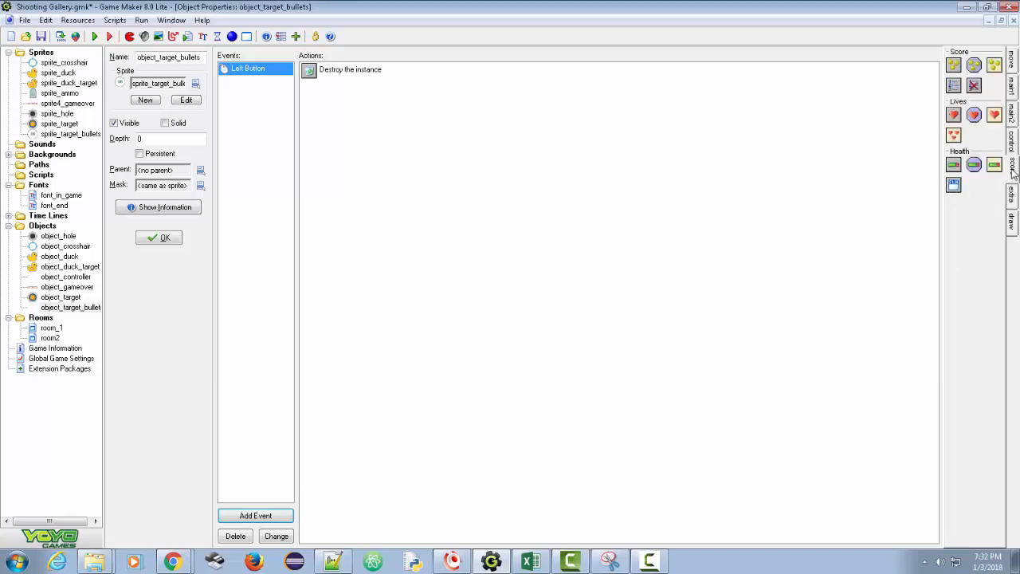
pyautogui.moveTo(955, 115); pyautogui.dragTo(657, 157)
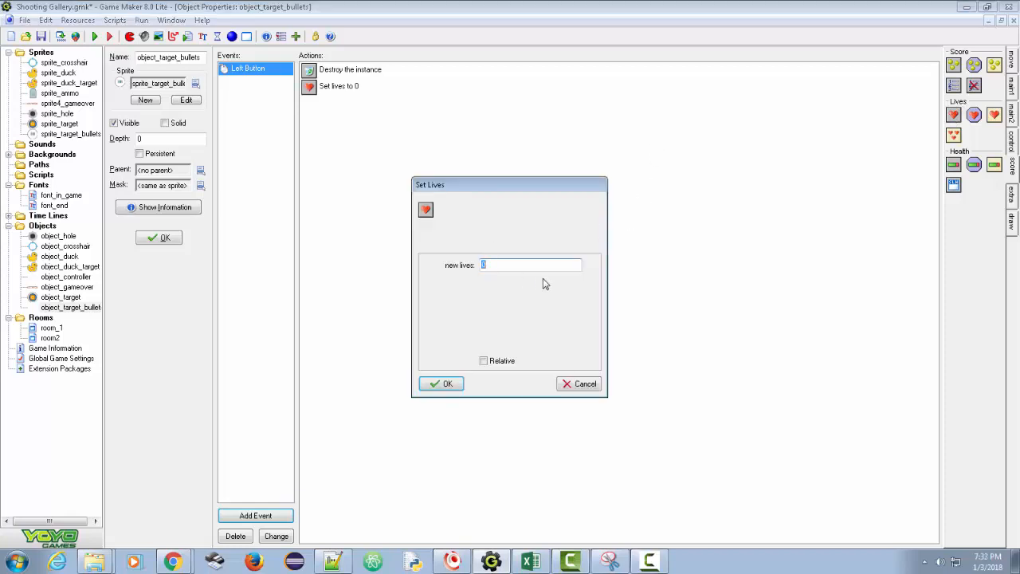
pyautogui.write('3')
pyautogui.click(484, 362)
pyautogui.doubleClick(484, 264)
pyautogui.click(445, 383)
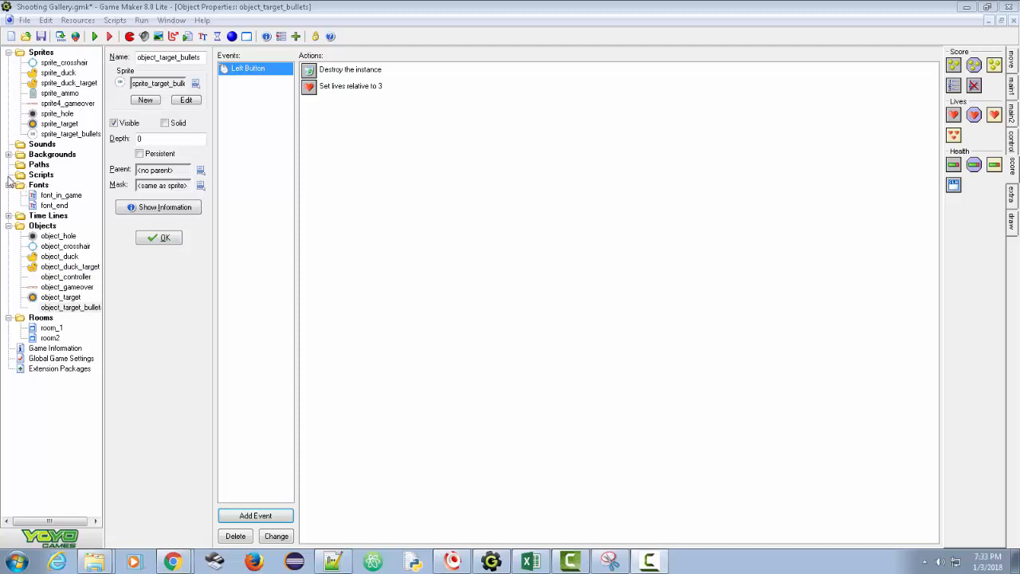
# Open timeline_room_first and add a moment at step 90.
pyautogui.click(11, 216)
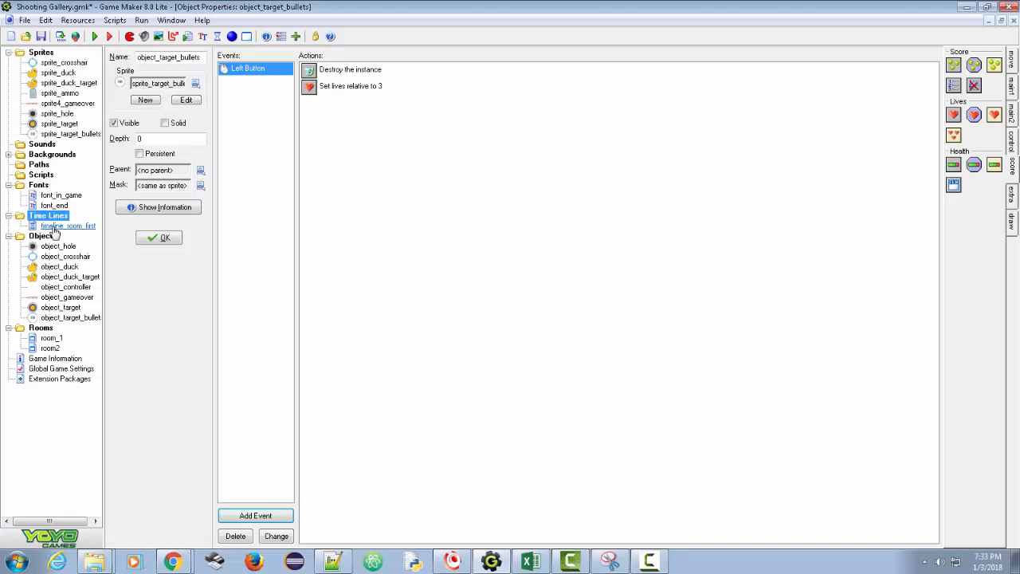
pyautogui.click(54, 227)
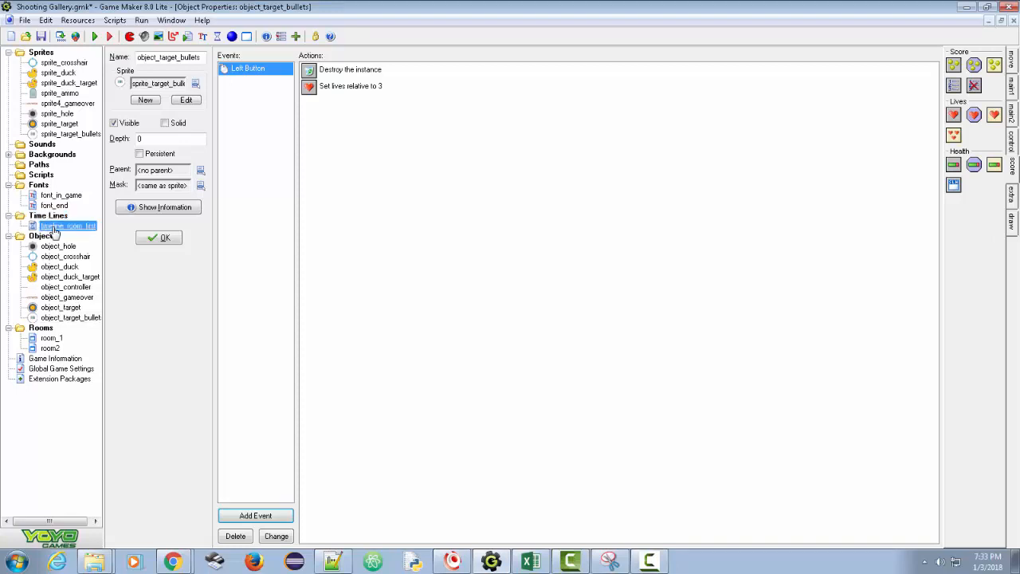
pyautogui.doubleClick(53, 227)
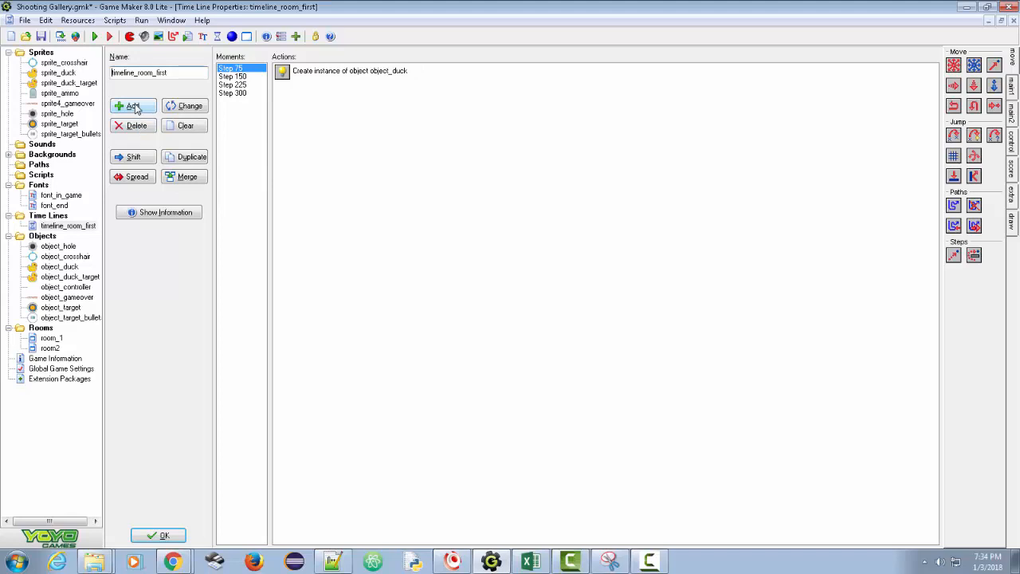
pyautogui.click(132, 106)
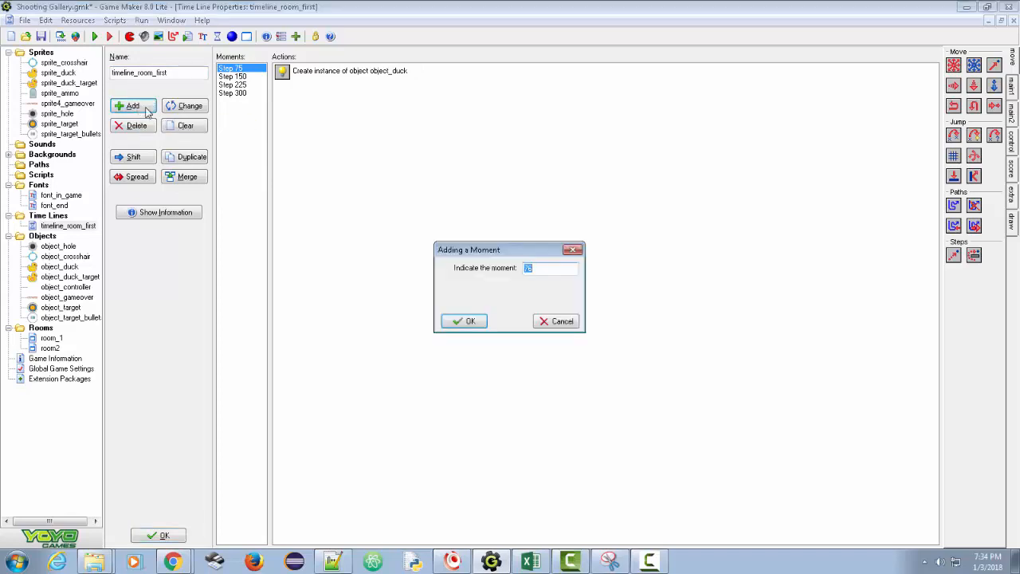
pyautogui.write('90')
pyautogui.click(467, 323)
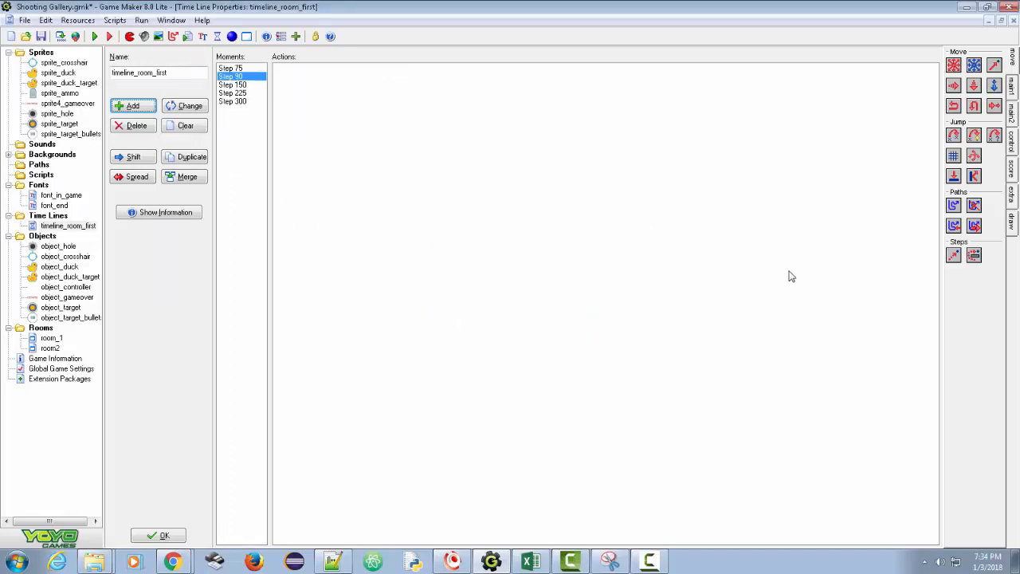
# Add a Create Moving action for object_target_bullets at step 90 with x 960, y random(300)+100 and speed 12.
pyautogui.click(1012, 86)
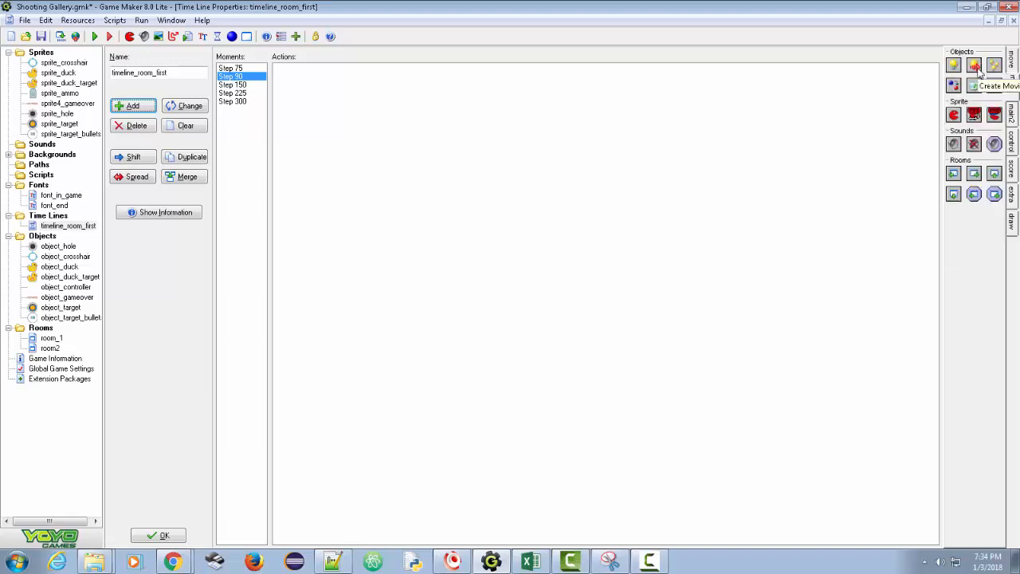
pyautogui.moveTo(979, 71); pyautogui.dragTo(800, 119)
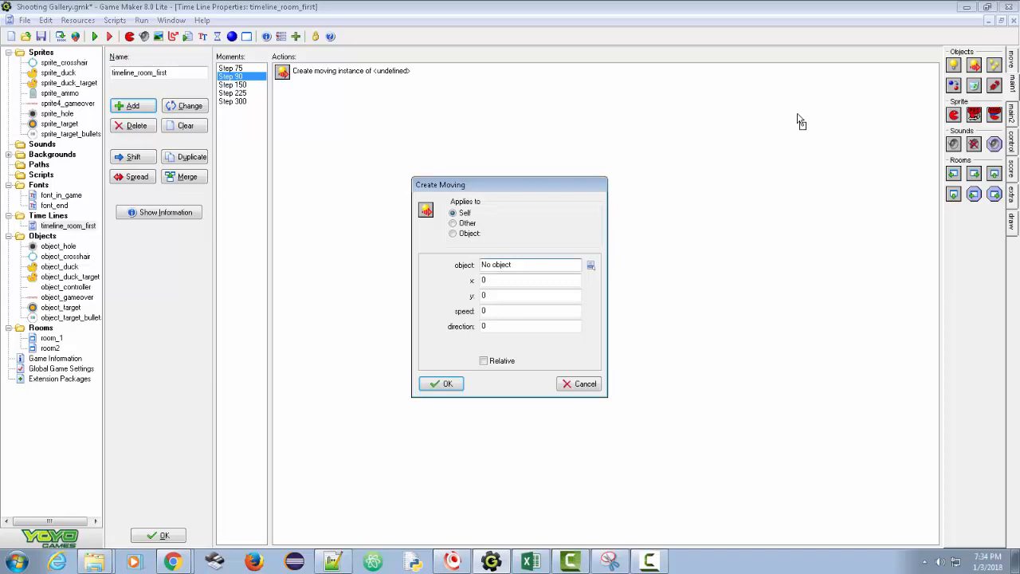
pyautogui.click(591, 264)
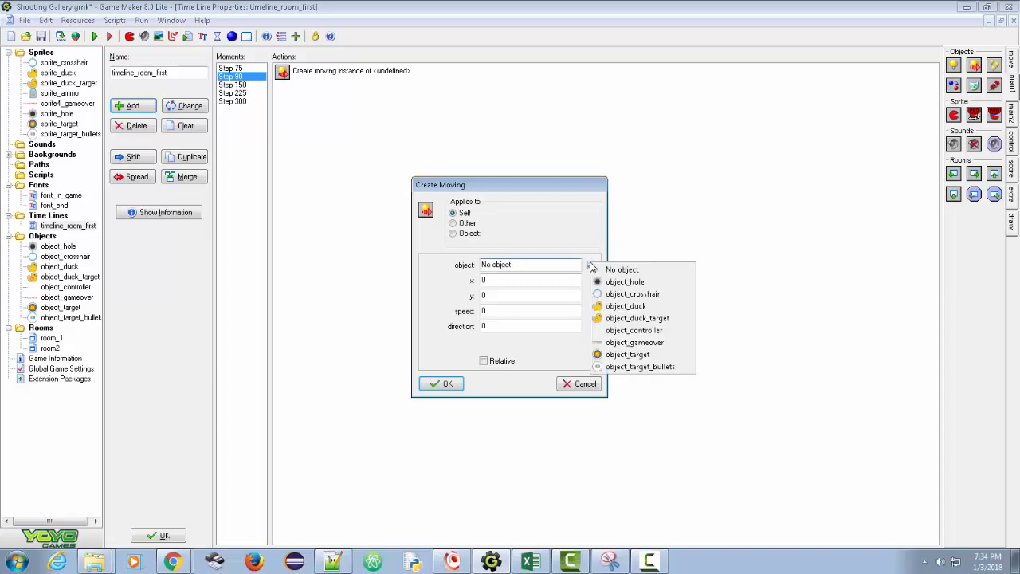
pyautogui.click(647, 366)
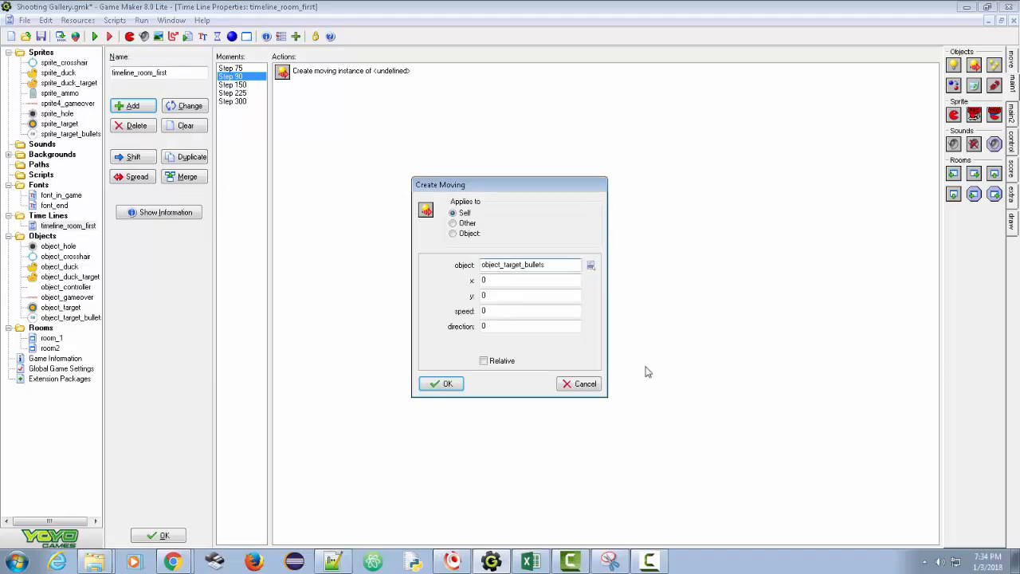
pyautogui.doubleClick(511, 280)
pyautogui.write('960')
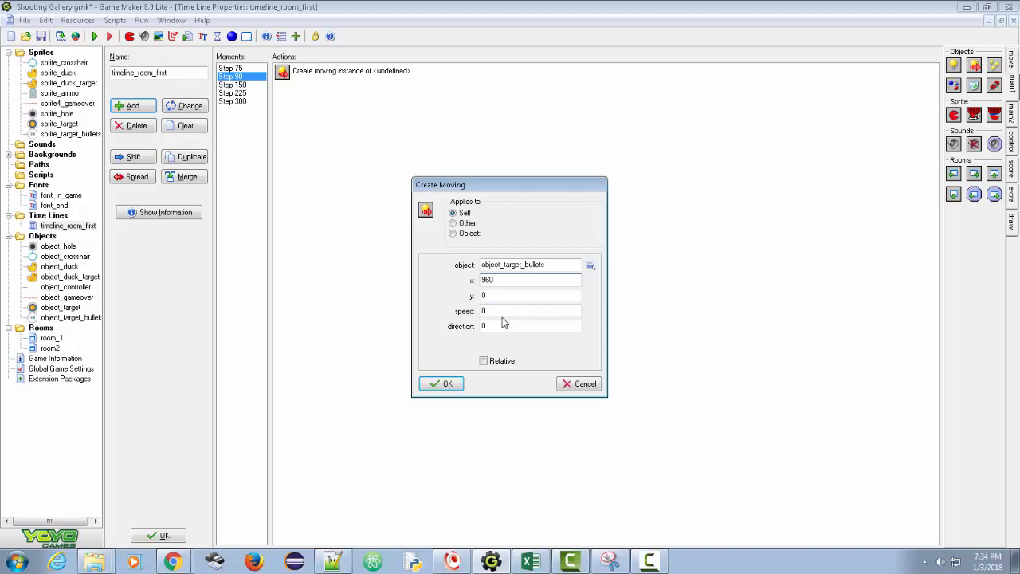
pyautogui.doubleClick(483, 295)
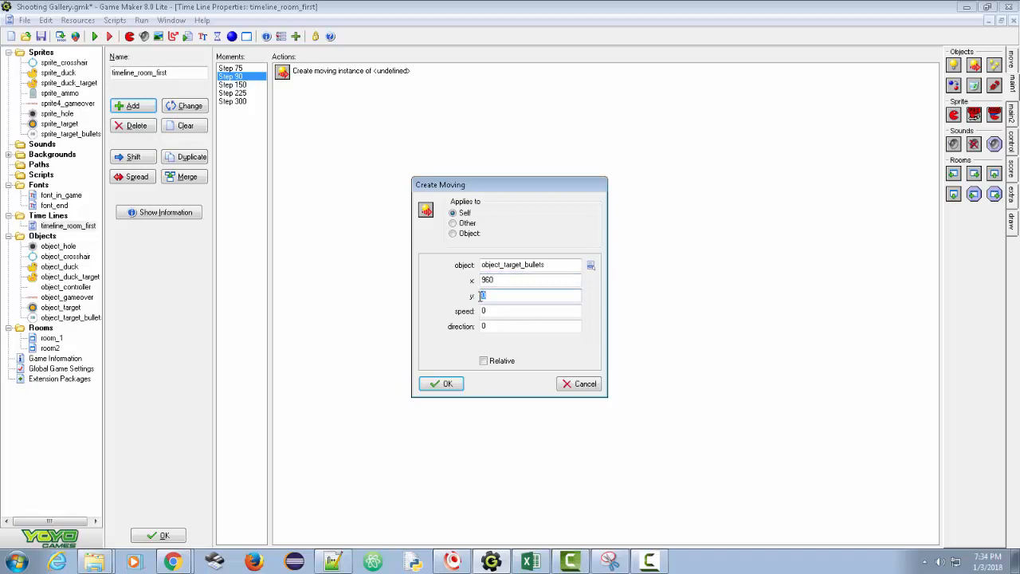
pyautogui.write('random(')
pyautogui.write('300)+100')
pyautogui.press('Tab')
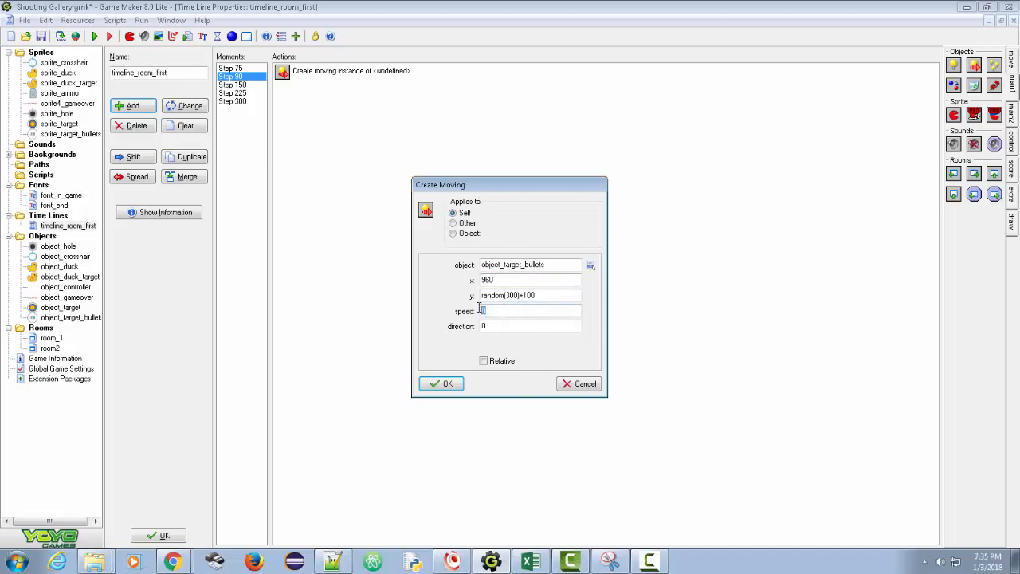
pyautogui.write('12')
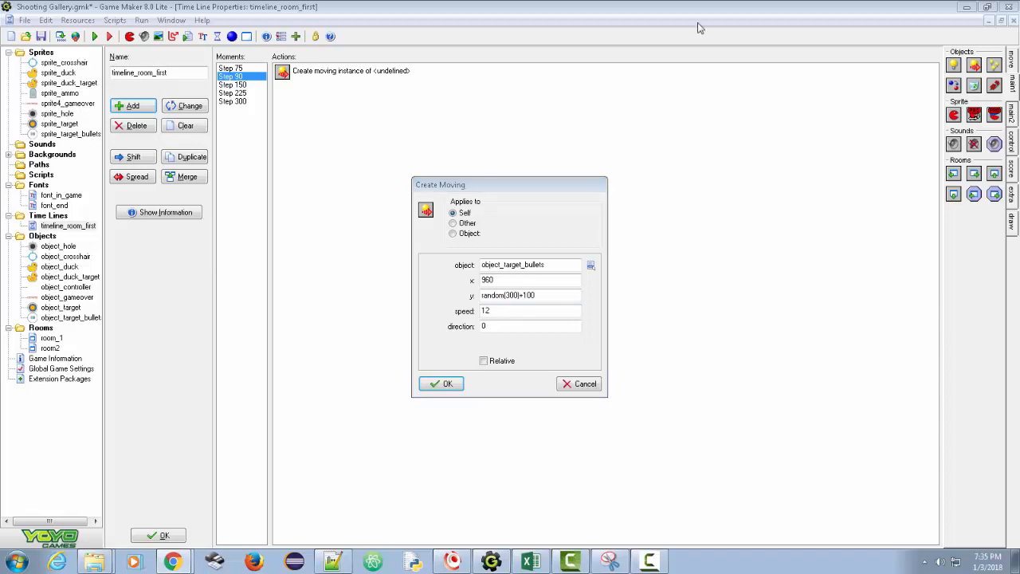
# Check the direction diagram in the ShootingGallery.pdf guide in the browser, and set the bullets target's direction to 180.
pyautogui.hotkey('alt', 'Tab')
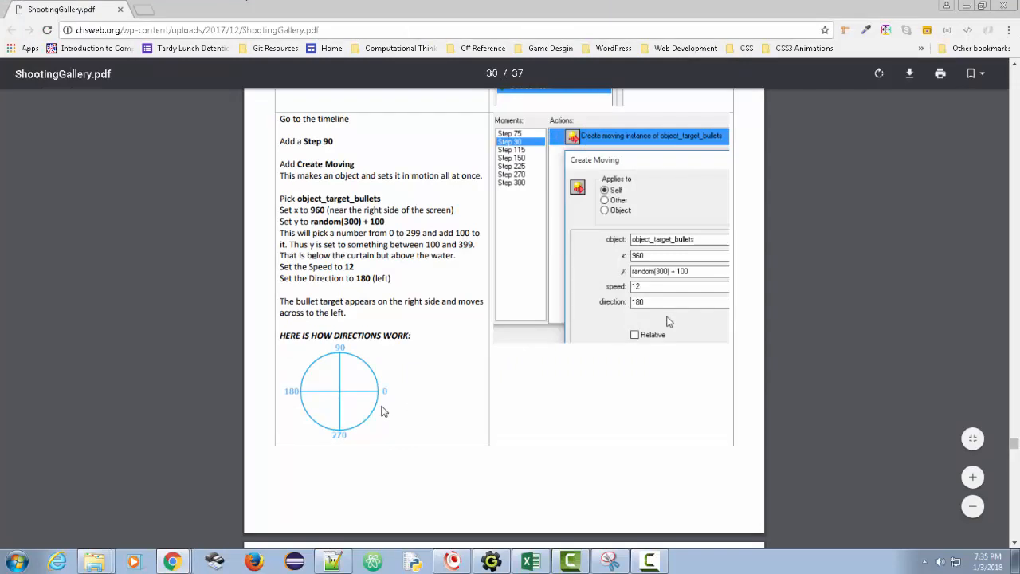
pyautogui.keyDown('ctrl'); pyautogui.scroll(3, 382, 410); pyautogui.keyUp('ctrl')
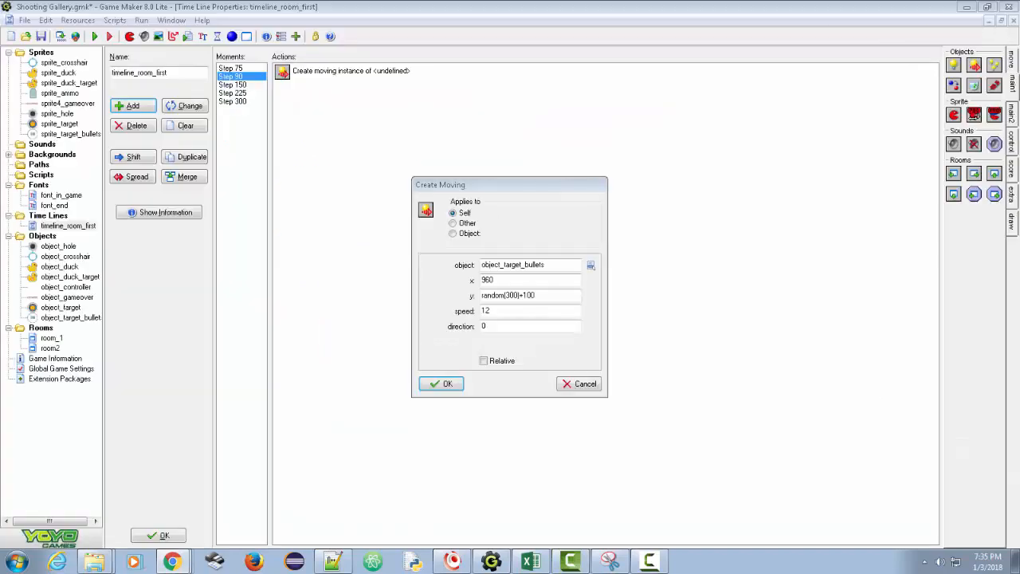
pyautogui.doubleClick(495, 326)
pyautogui.write('180')
pyautogui.click(447, 385)
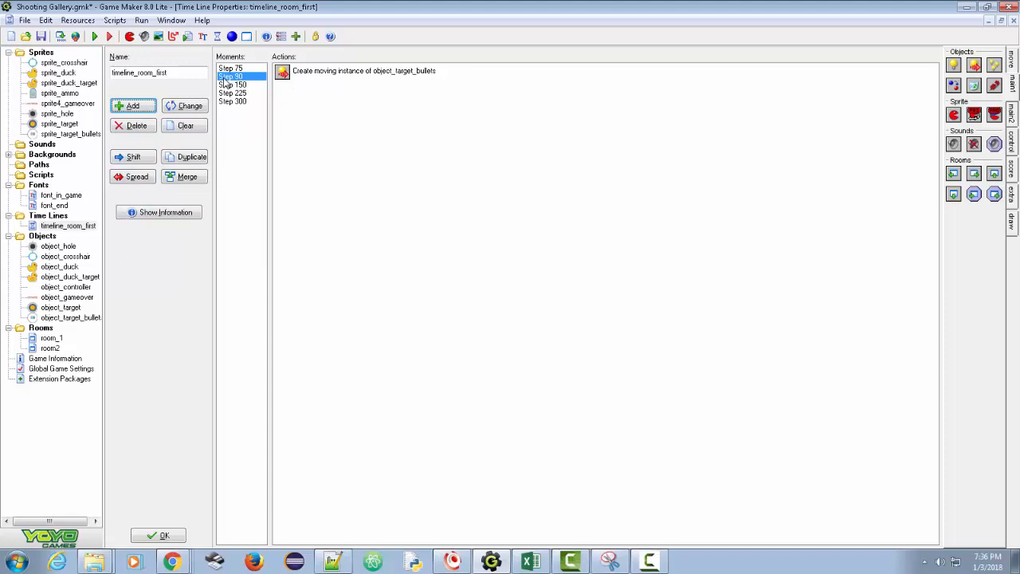
# Duplicate the step 90 moment of the timeline to moment 270.
pyautogui.click(188, 157)
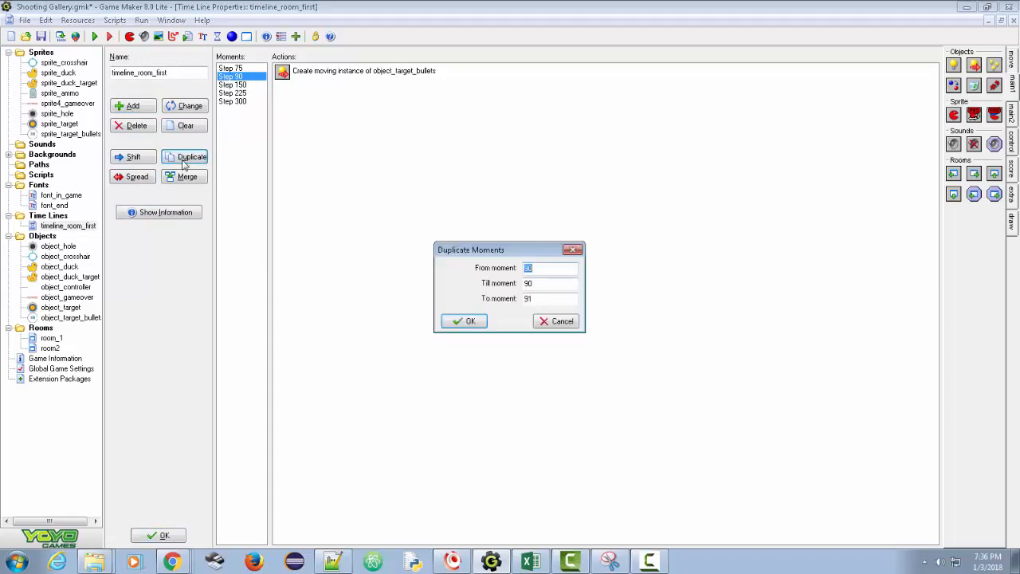
pyautogui.click(537, 299)
pyautogui.doubleClick(537, 299)
pyautogui.click(469, 320)
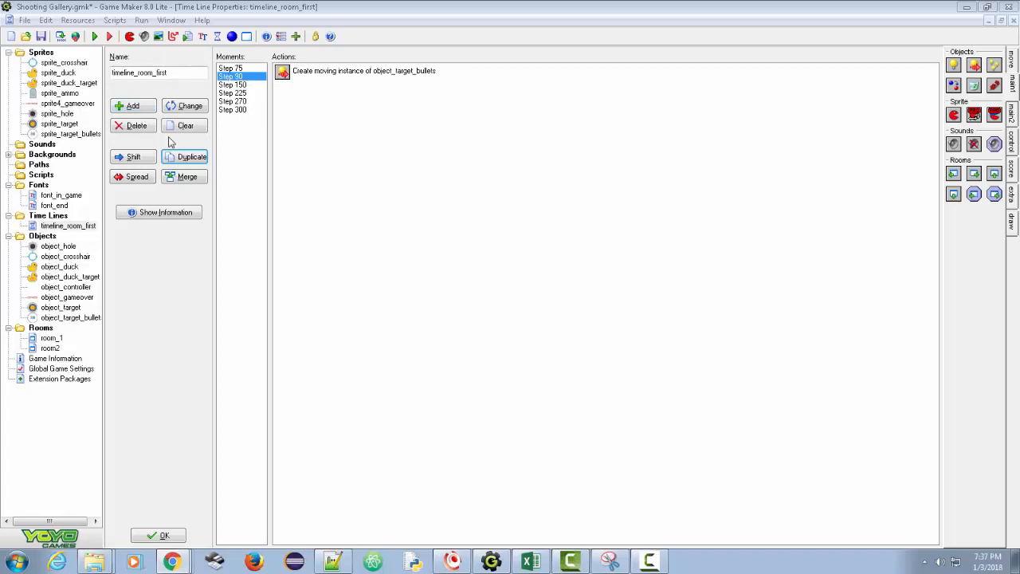
# Add a moment at step 115 to timeline_room_first.
pyautogui.click(125, 110)
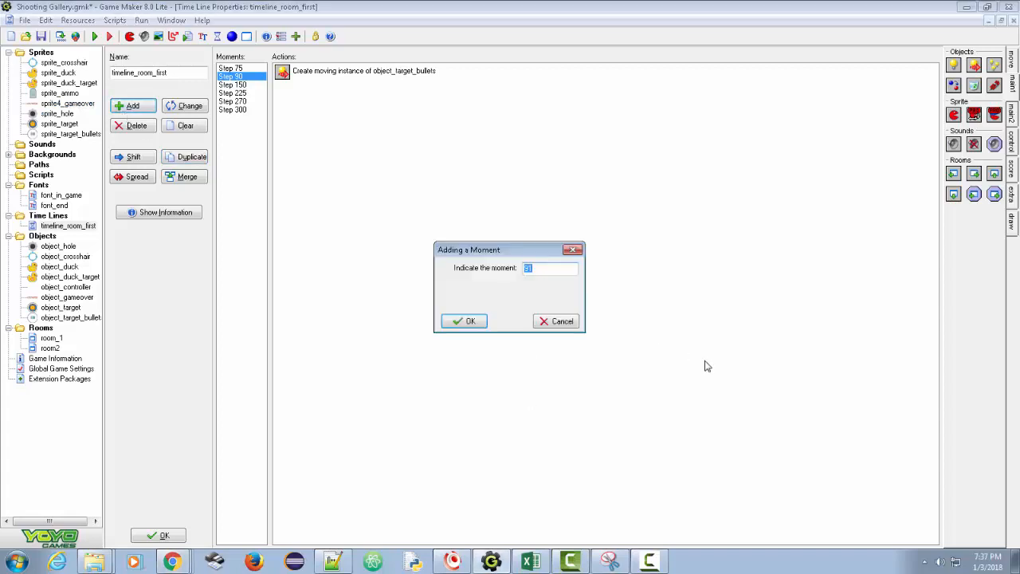
pyautogui.write('15')
pyautogui.press('Return')
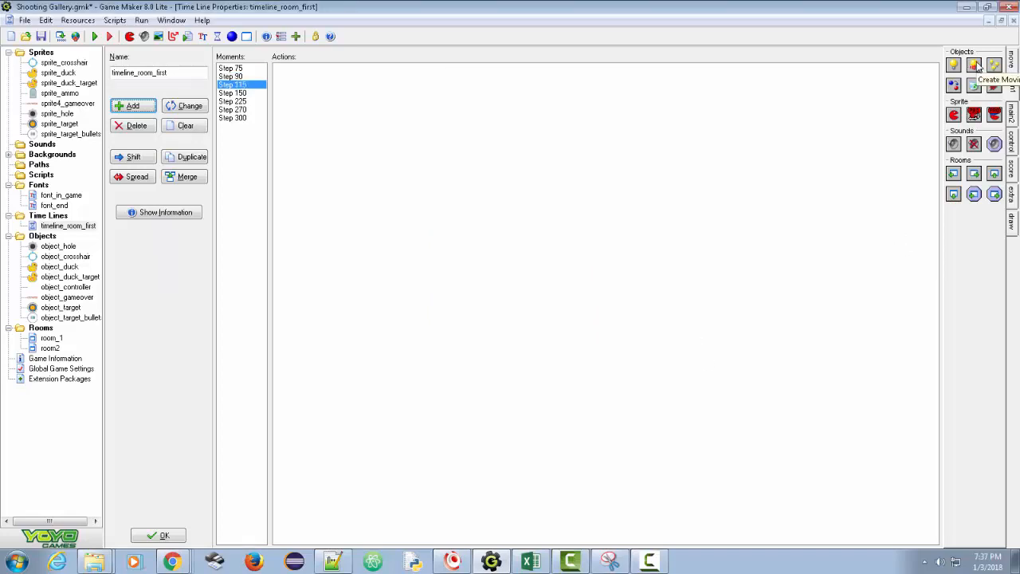
# Add a Create Moving action for object_target at step 115 with x 60, y random(300) + 100, speed 12 and direction 0.
pyautogui.moveTo(975, 65); pyautogui.dragTo(678, 192)
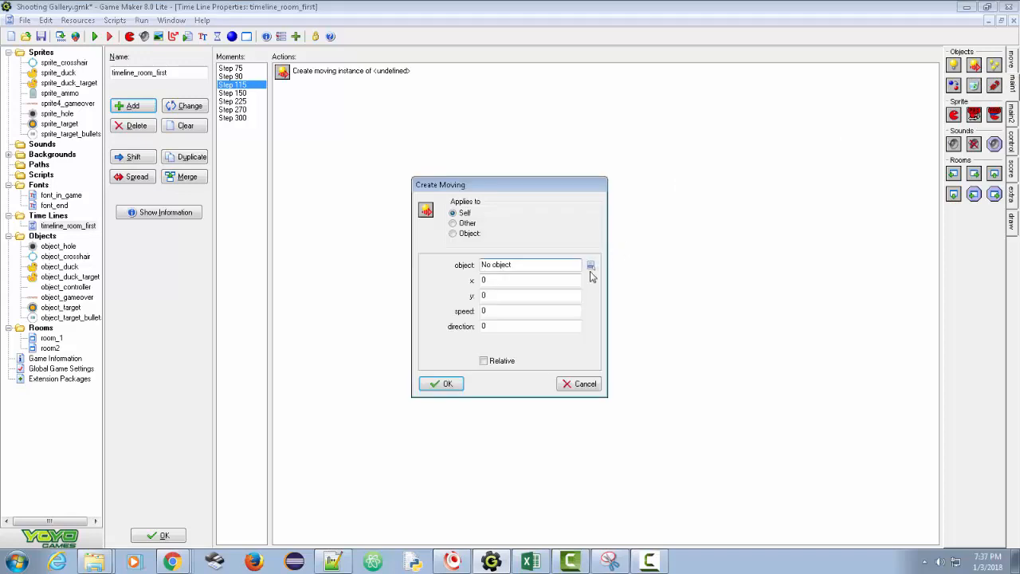
pyautogui.click(591, 268)
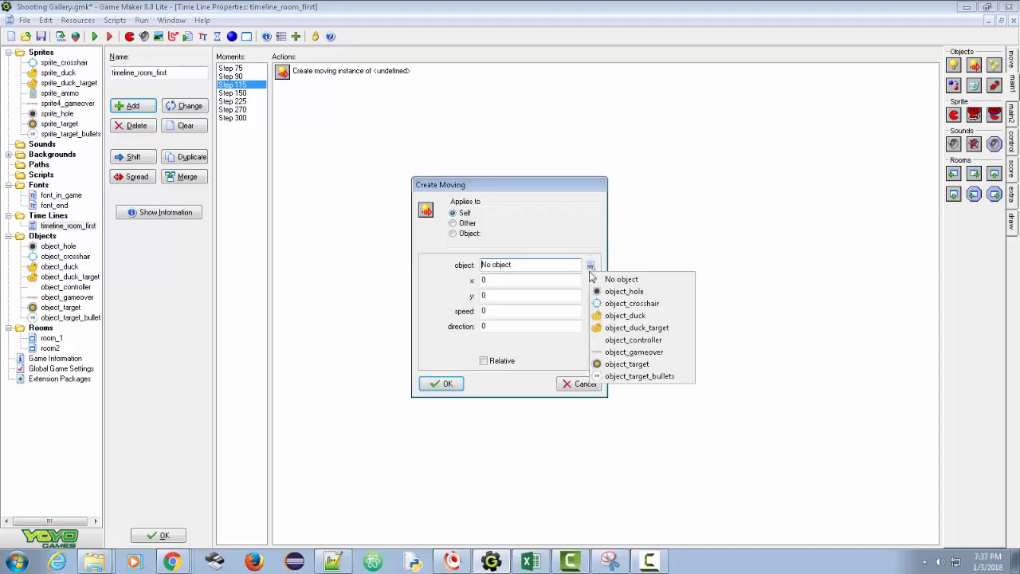
pyautogui.click(637, 364)
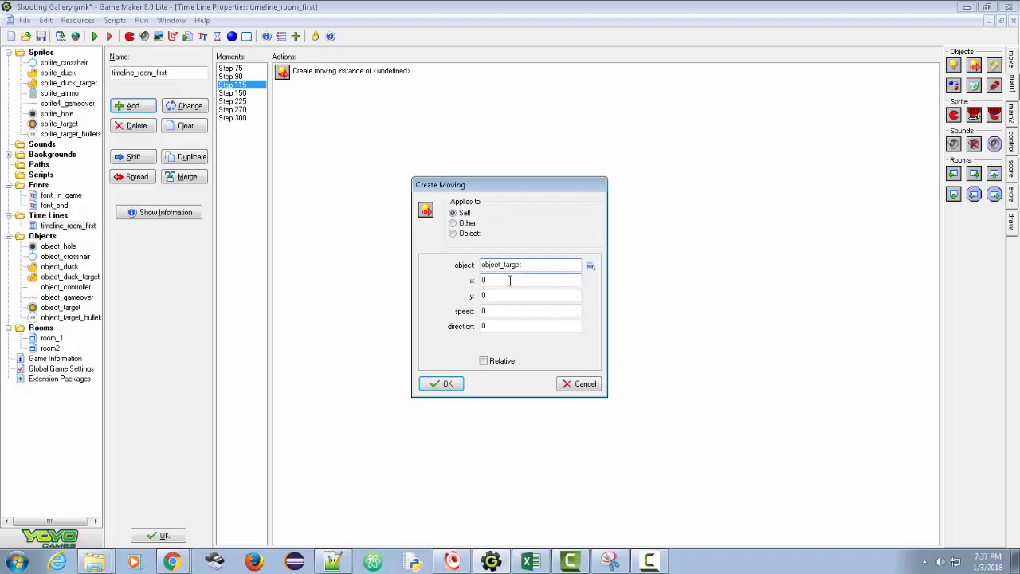
pyautogui.moveTo(510, 280); pyautogui.dragTo(470, 280)
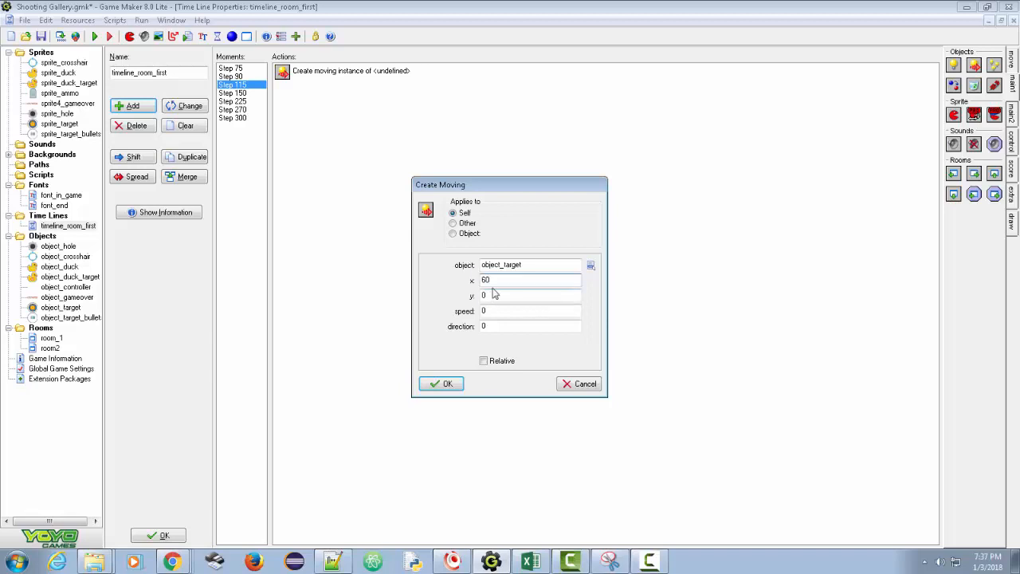
pyautogui.moveTo(493, 295); pyautogui.dragTo(459, 296)
pyautogui.press('BackSpace')
pyautogui.press('BackSpace')
pyautogui.press('Tab')
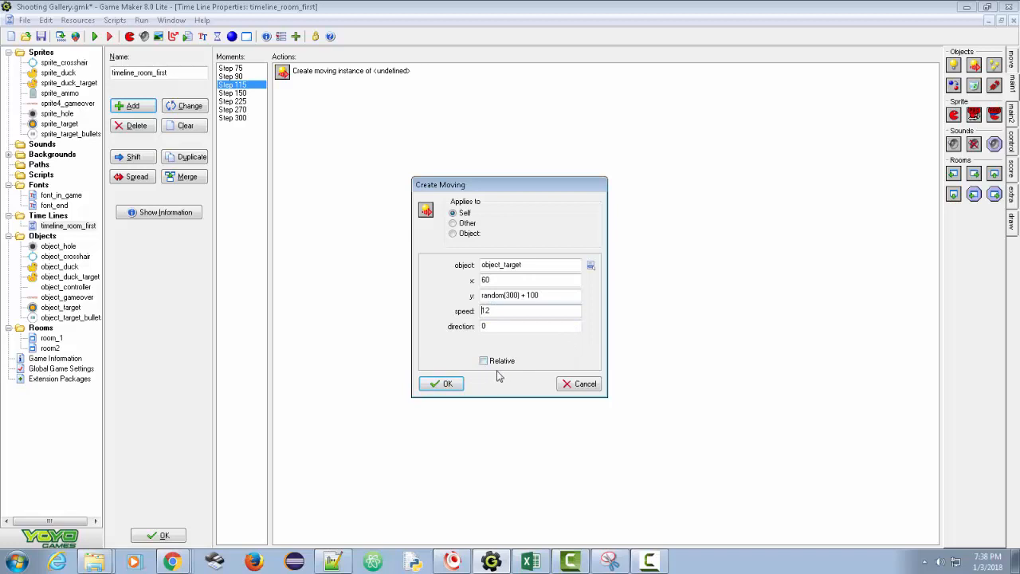
pyautogui.click(443, 383)
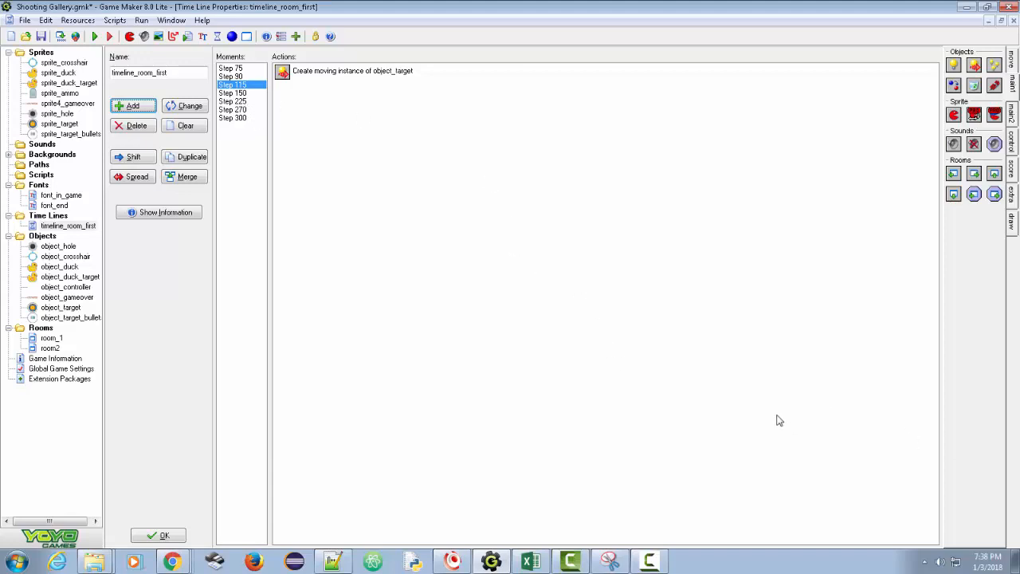
# Save the project and test the game by shooting the ducks, the scoring target and the bullets targets.
pyautogui.click(41, 37)
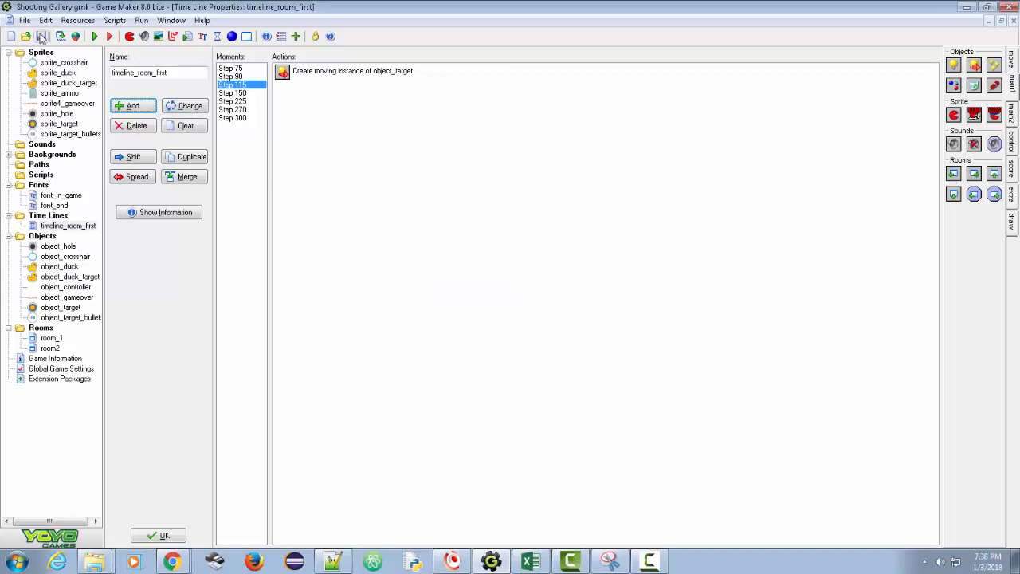
pyautogui.click(94, 37)
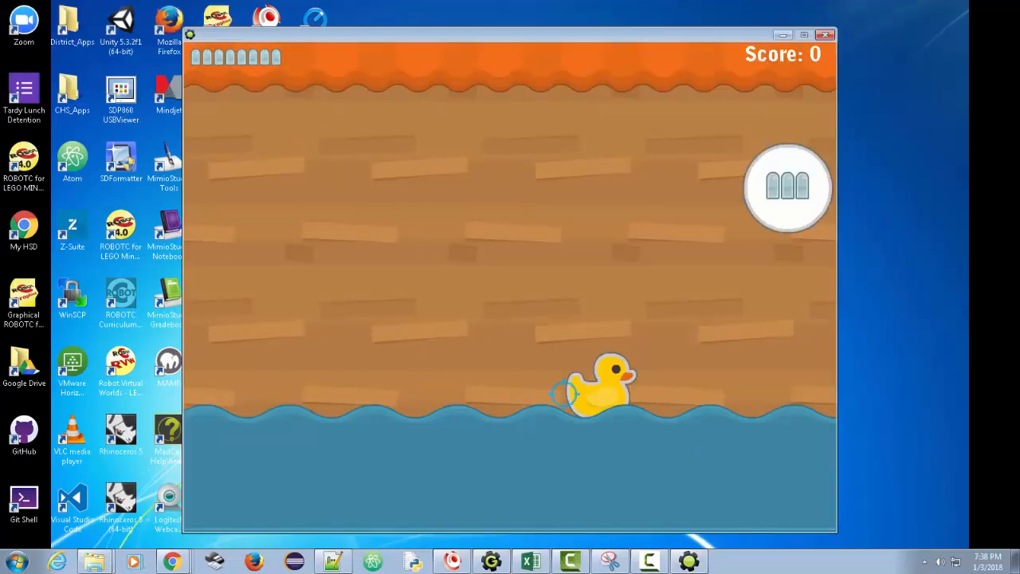
pyautogui.click(598, 390)
pyautogui.click(548, 180)
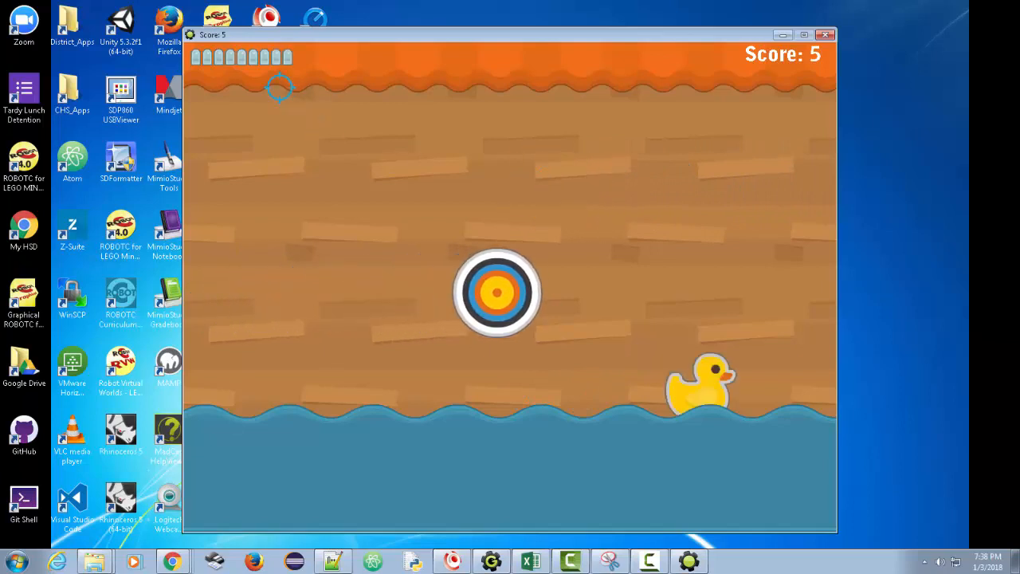
pyautogui.click(674, 307)
pyautogui.click(708, 387)
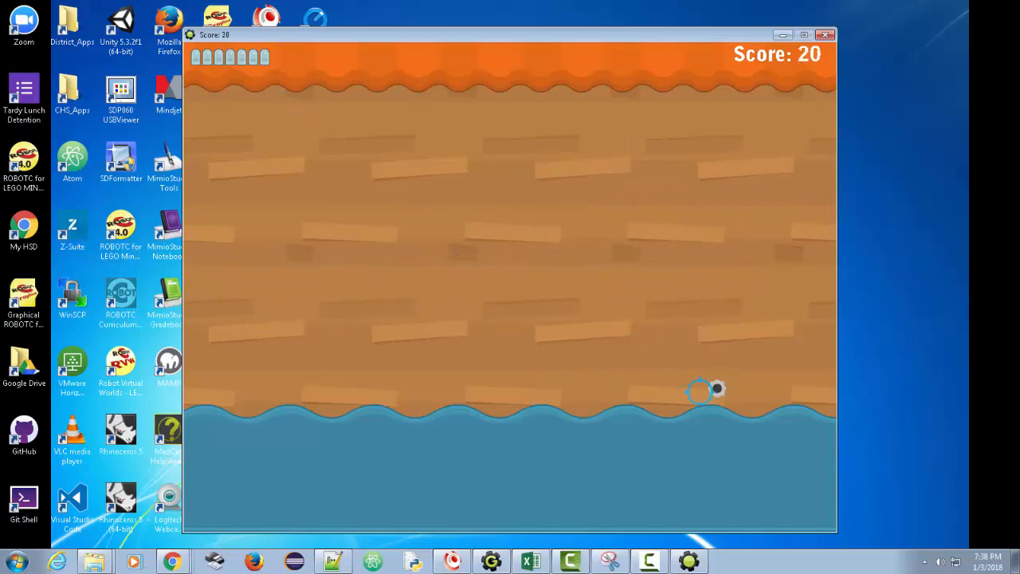
pyautogui.click(722, 395)
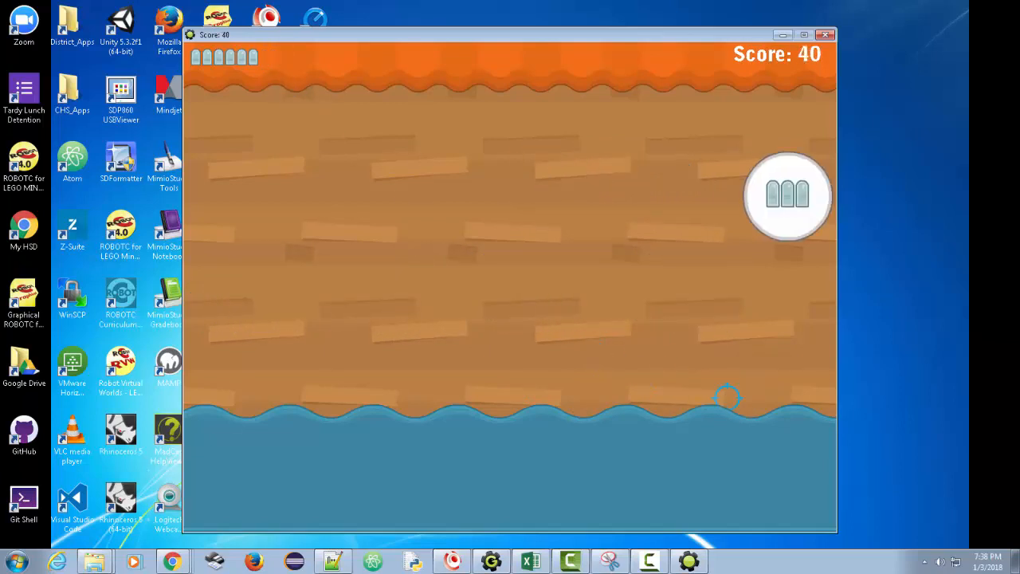
pyautogui.click(648, 182)
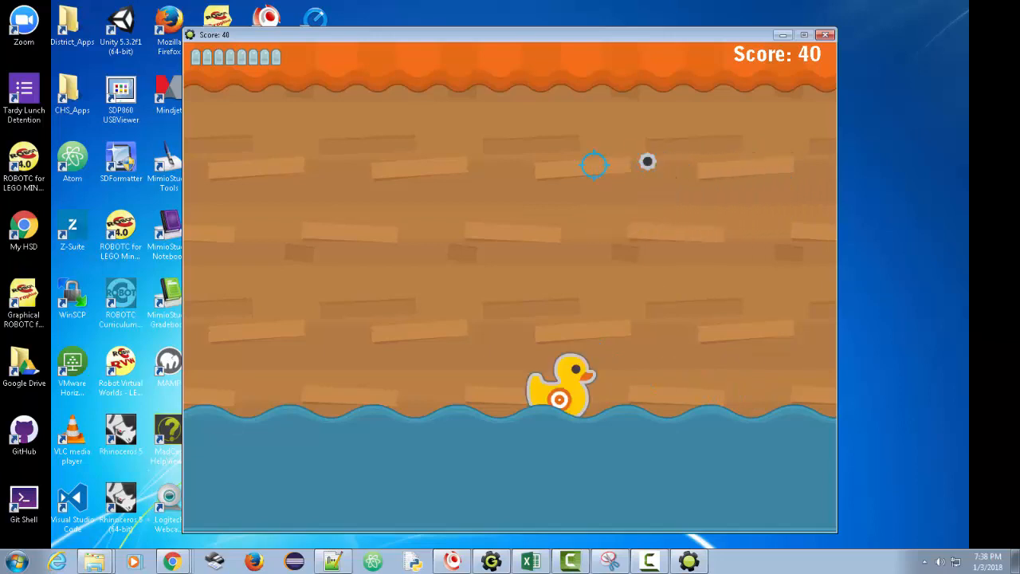
# Continue the playtest by shooting the passing ducks and scoring targets, and hit the bullets targets to replenish ammunition.
pyautogui.click(560, 394)
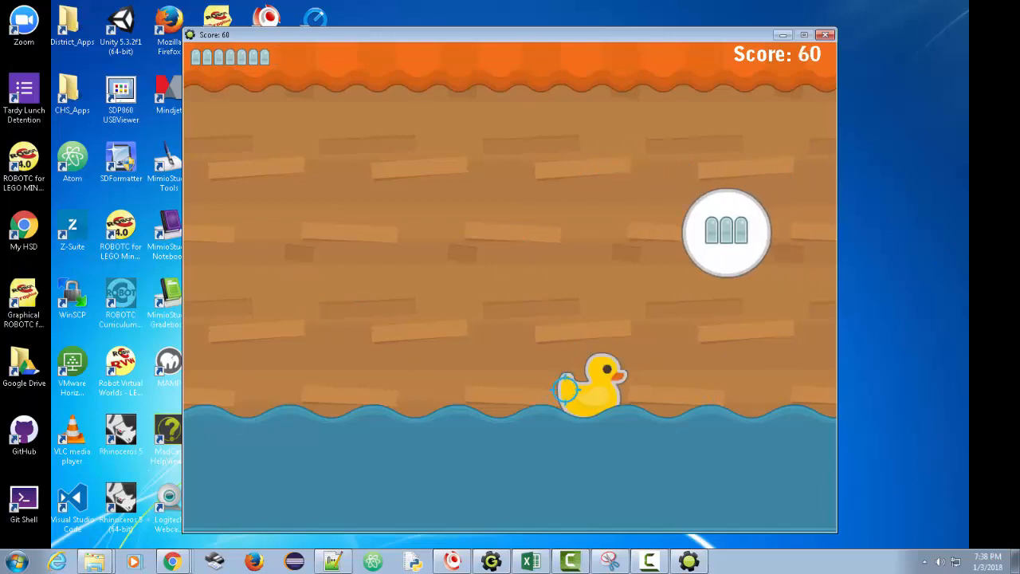
pyautogui.click(572, 390)
pyautogui.click(528, 224)
pyautogui.click(485, 126)
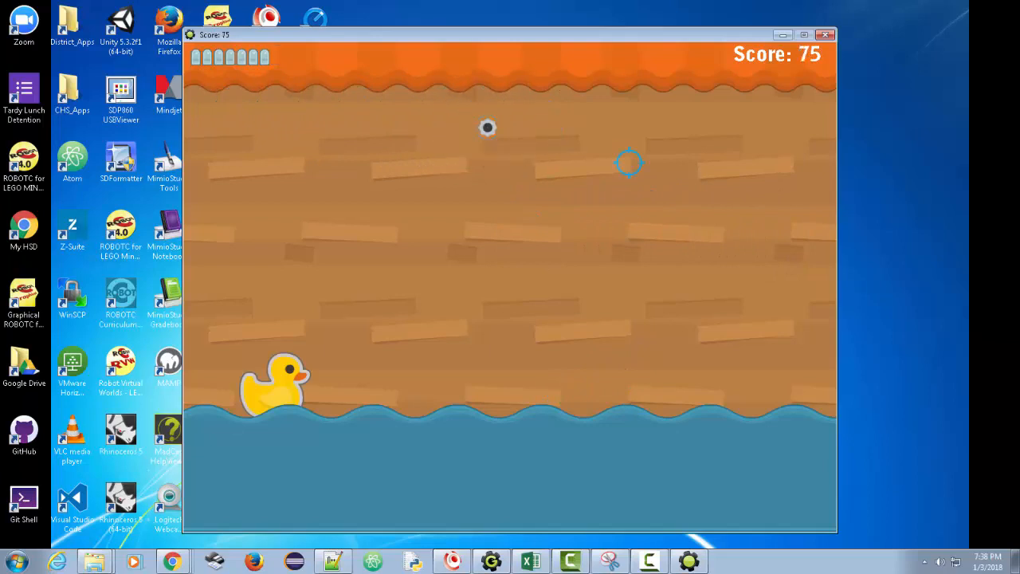
pyautogui.click(281, 382)
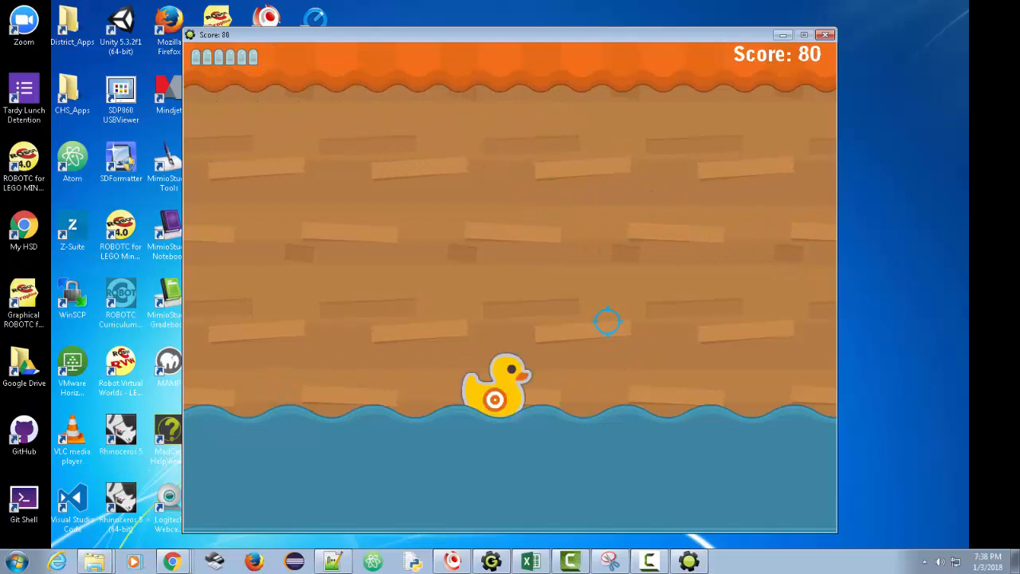
pyautogui.click(490, 390)
pyautogui.click(652, 201)
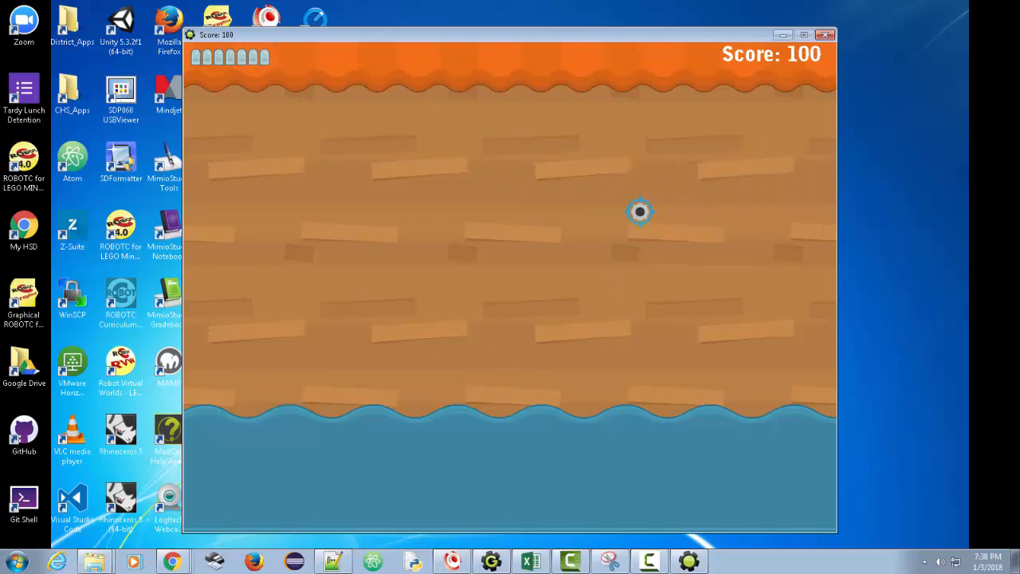
pyautogui.click(429, 397)
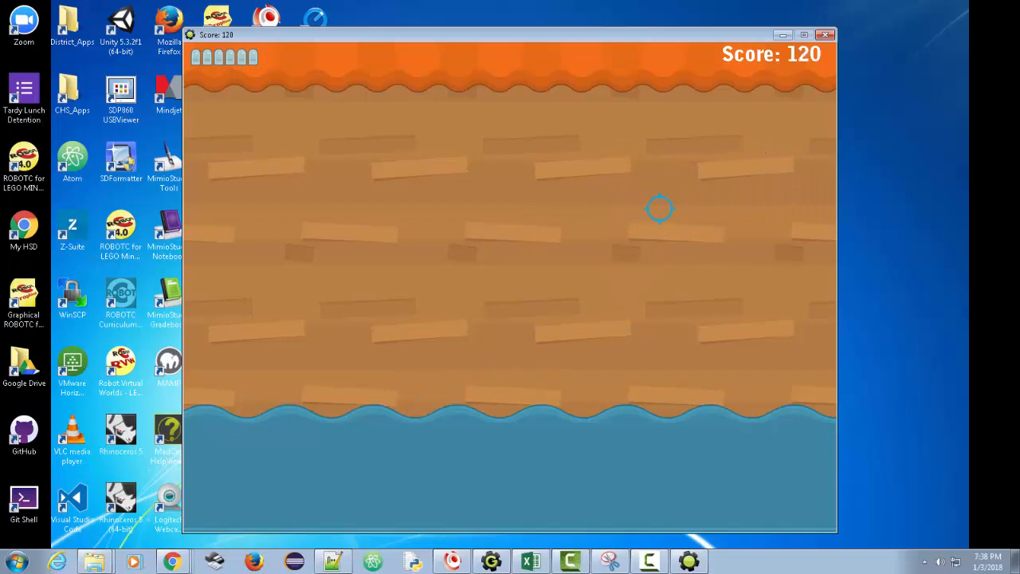
pyautogui.click(344, 375)
pyautogui.click(529, 156)
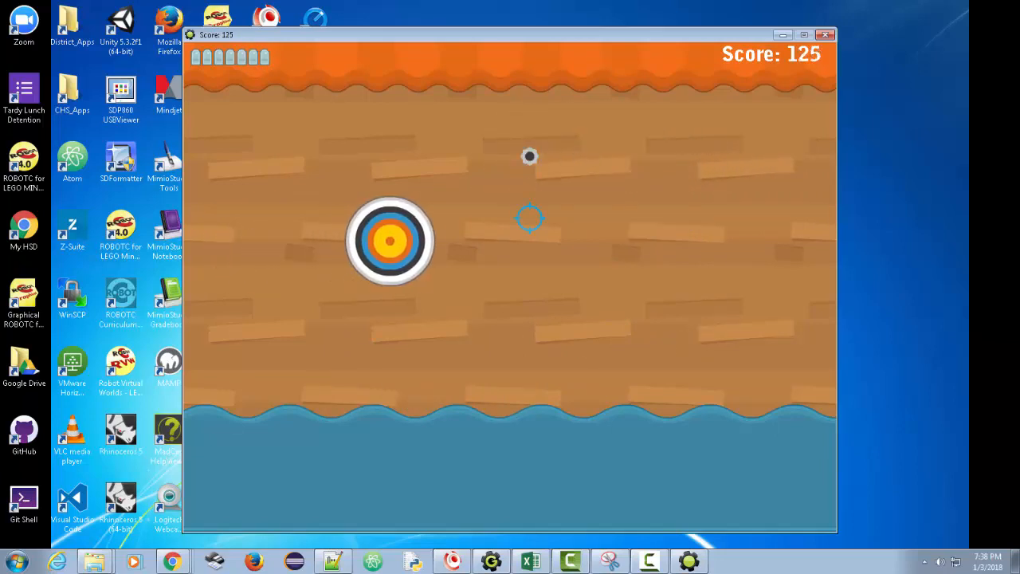
pyautogui.click(503, 244)
pyautogui.click(519, 372)
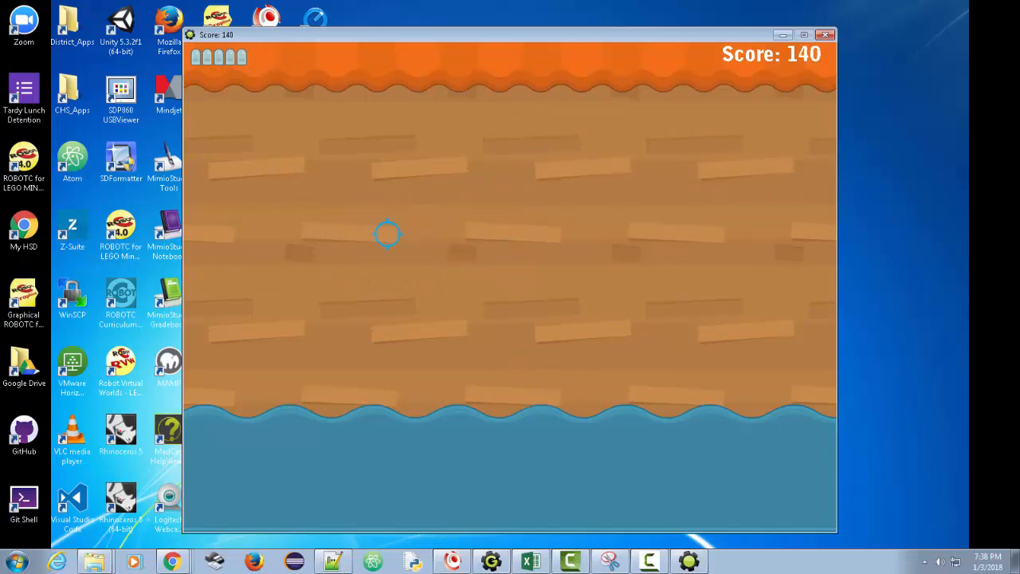
pyautogui.click(384, 391)
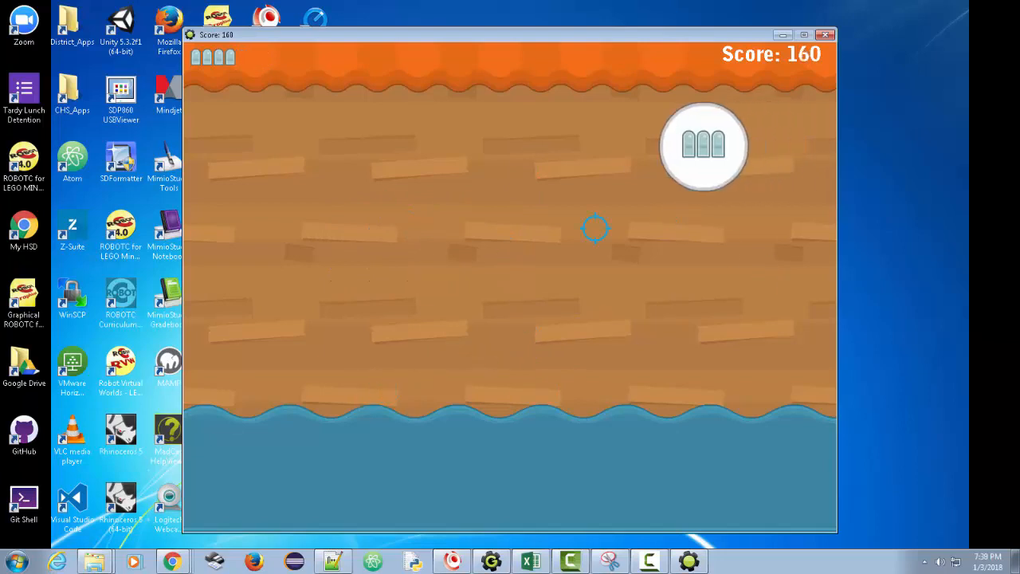
pyautogui.click(658, 155)
pyautogui.click(264, 396)
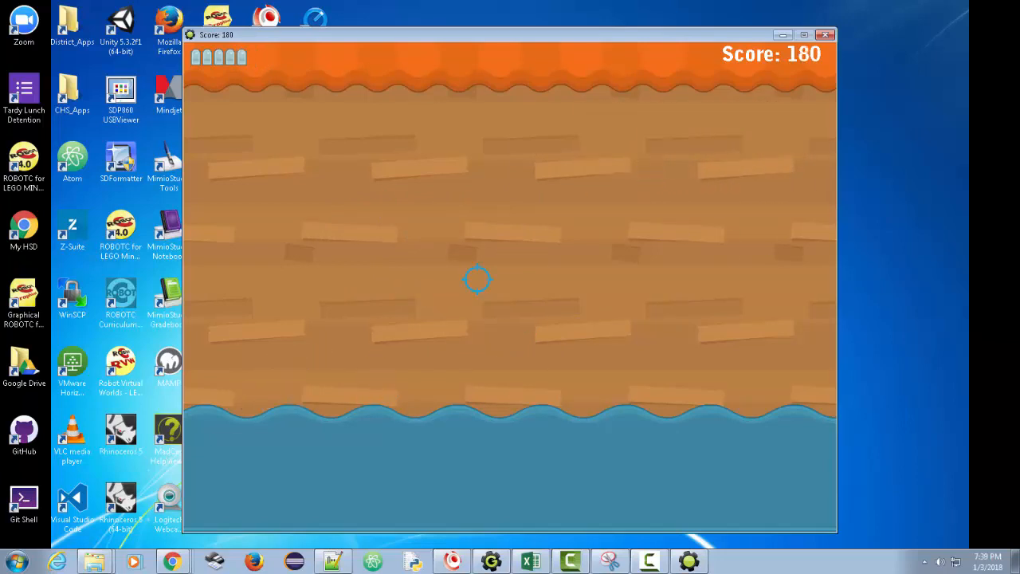
pyautogui.click(443, 387)
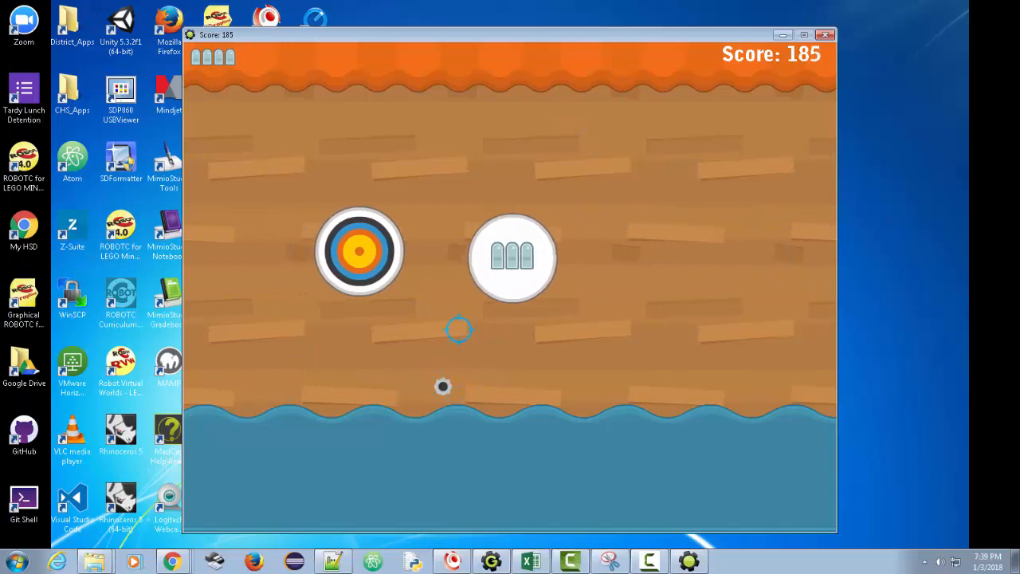
pyautogui.click(437, 255)
pyautogui.click(601, 373)
pyautogui.click(621, 262)
pyautogui.click(492, 163)
pyautogui.click(392, 176)
pyautogui.click(382, 180)
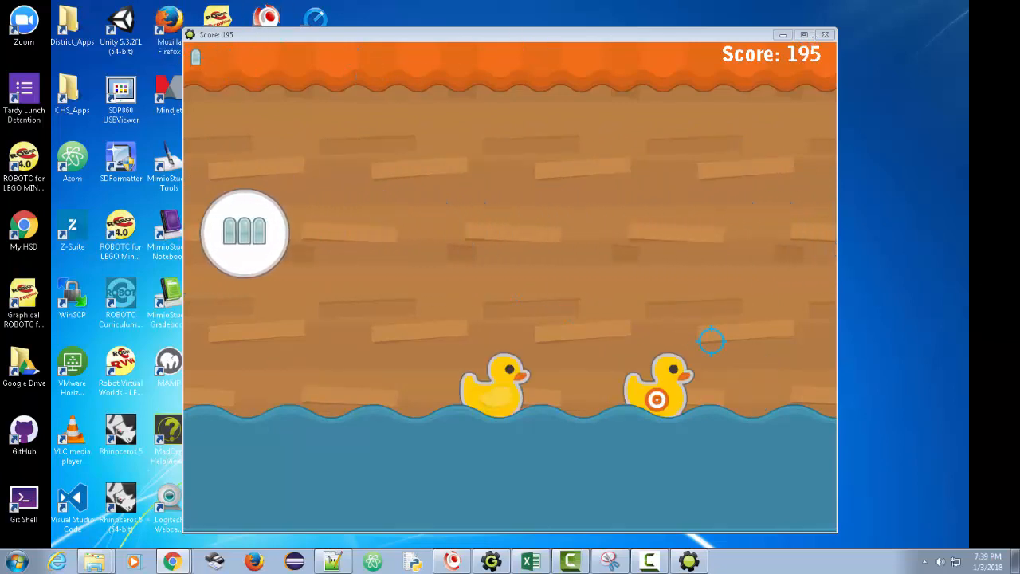
pyautogui.click(505, 223)
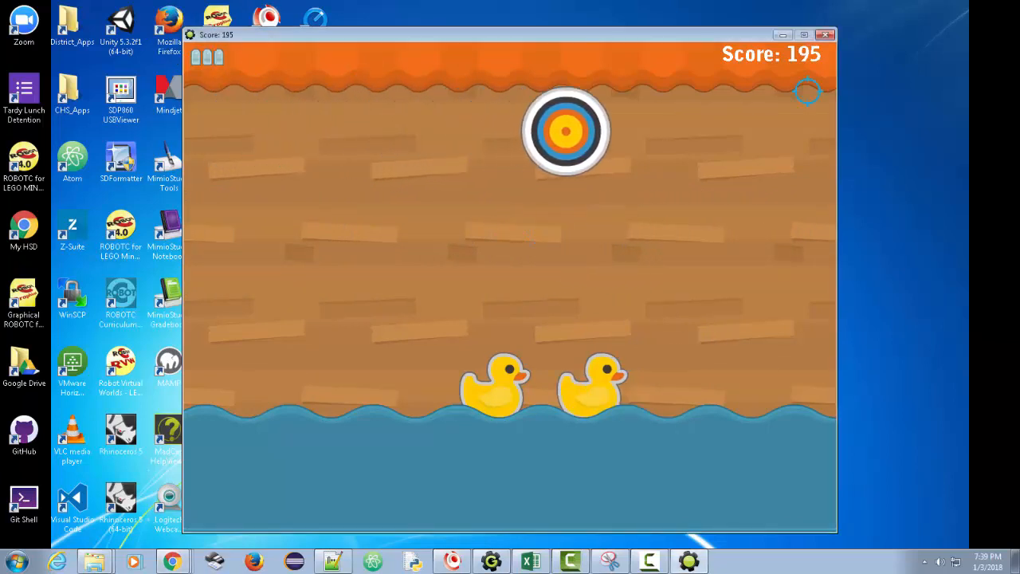